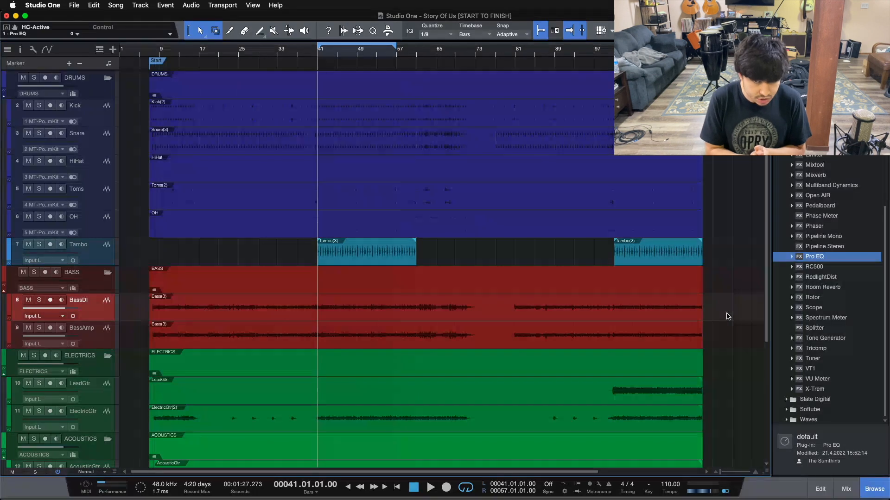
Step: Show the mixer console and move the BricastClose channel between the OH and Tambo channels
{"action": "key", "text": "F3"}
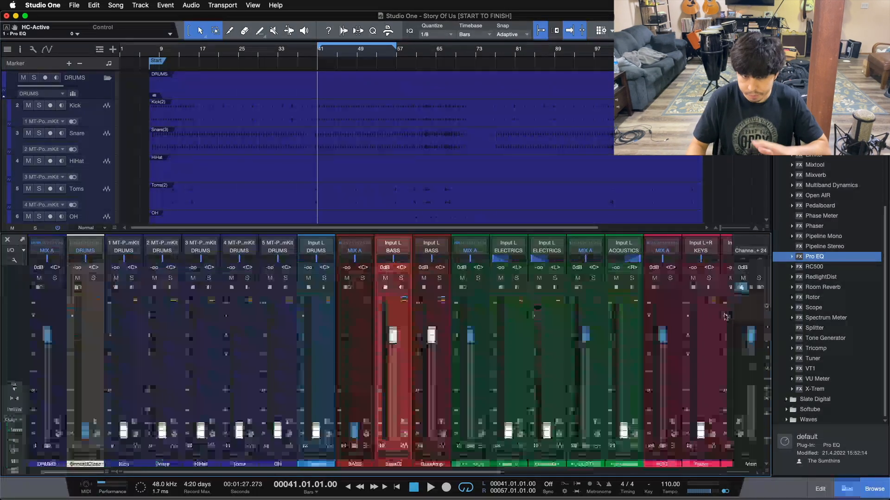
{"action": "left_click_drag", "start_coordinate": [97, 383], "coordinate": [295, 363]}
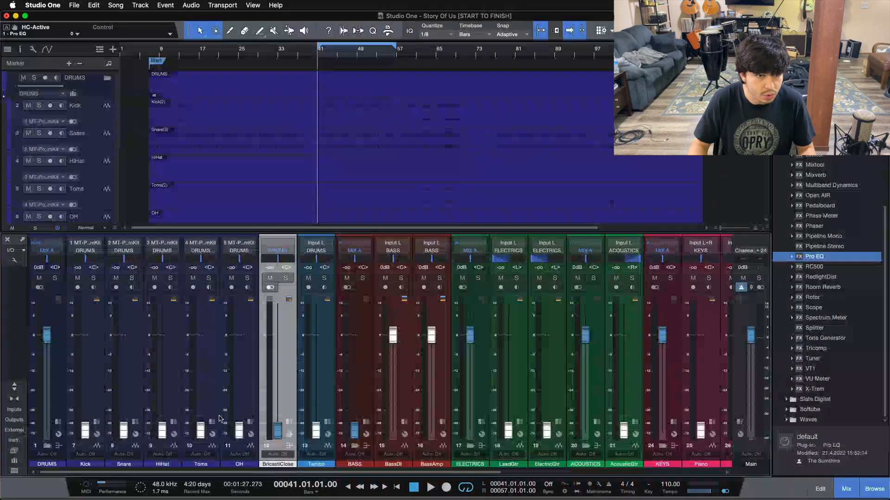
Step: Look through the mixer channels from DRUMS to MIXBUS, then hide the console
{"action": "left_click_drag", "start_coordinate": [107, 470], "coordinate": [463, 457]}
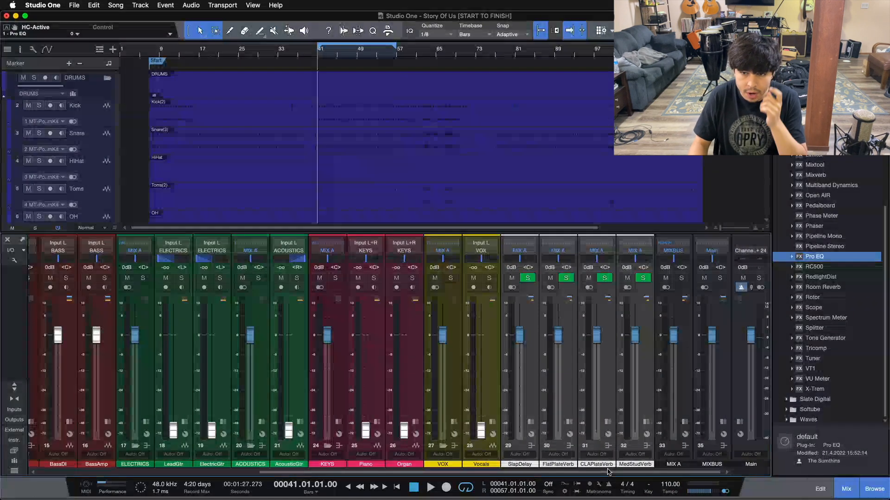
{"action": "left_click_drag", "start_coordinate": [459, 472], "coordinate": [132, 485]}
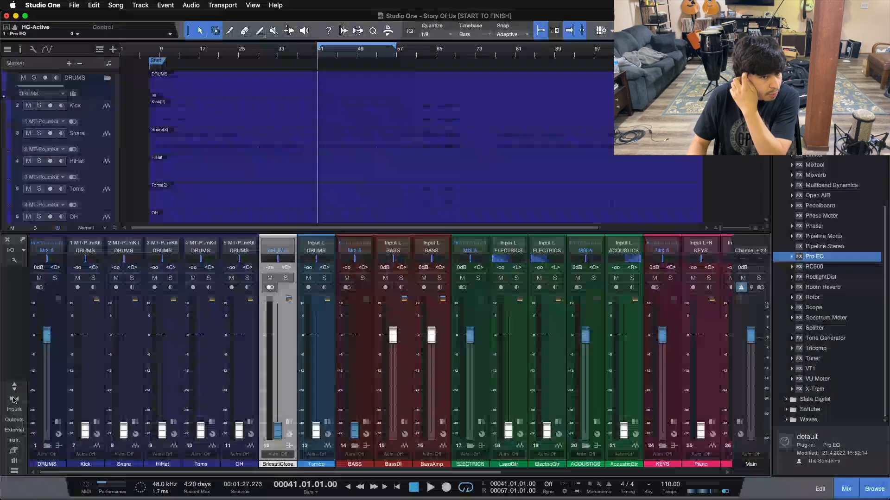
{"action": "left_click_drag", "start_coordinate": [172, 472], "coordinate": [135, 467]}
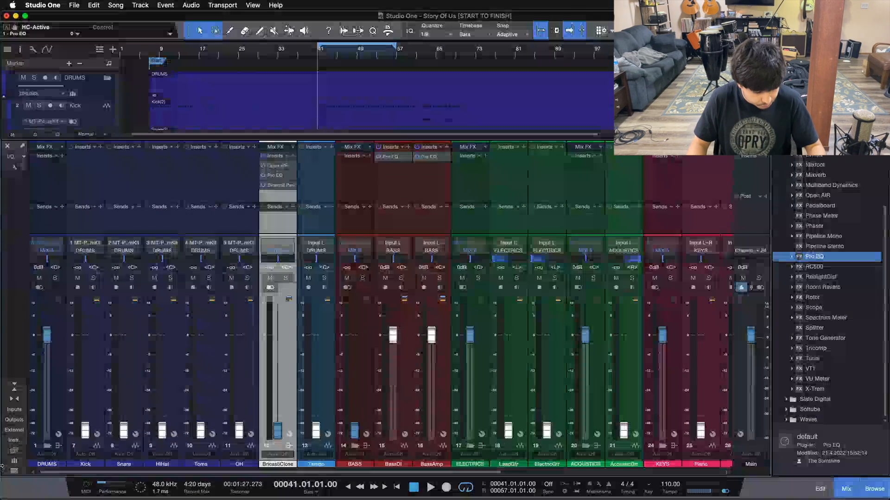
{"action": "key", "text": "F3"}
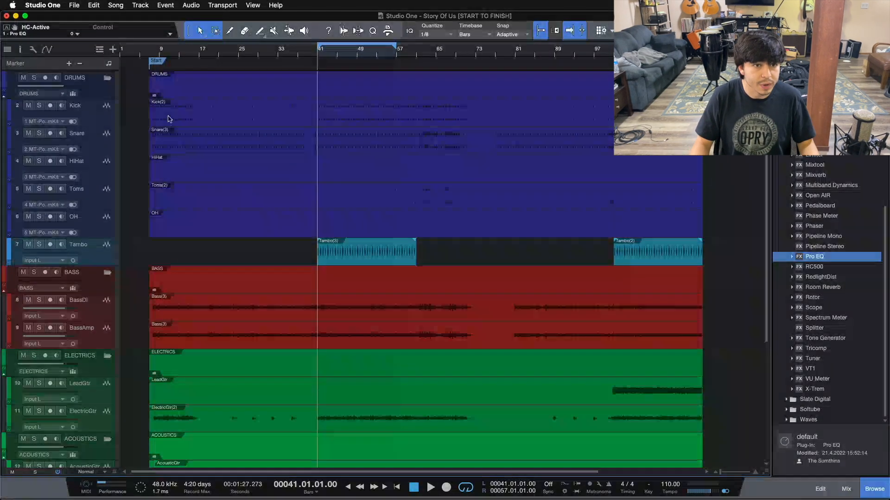
Step: Look over the arrangement tracks, select the drum tracks from Kick to Tambo, and select the DRUMS folder track
{"action": "scroll", "coordinate": [174, 310], "scroll_direction": "down", "scroll_amount": 5}
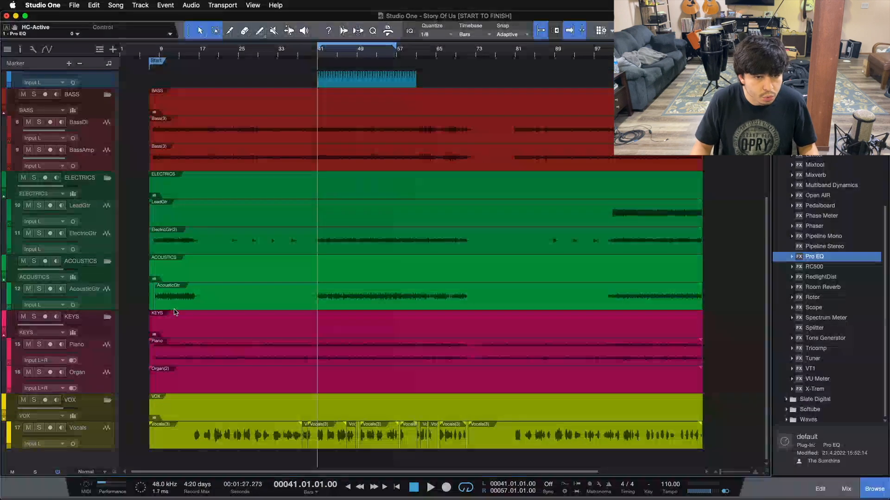
{"action": "scroll", "coordinate": [175, 311], "scroll_direction": "up", "scroll_amount": 5}
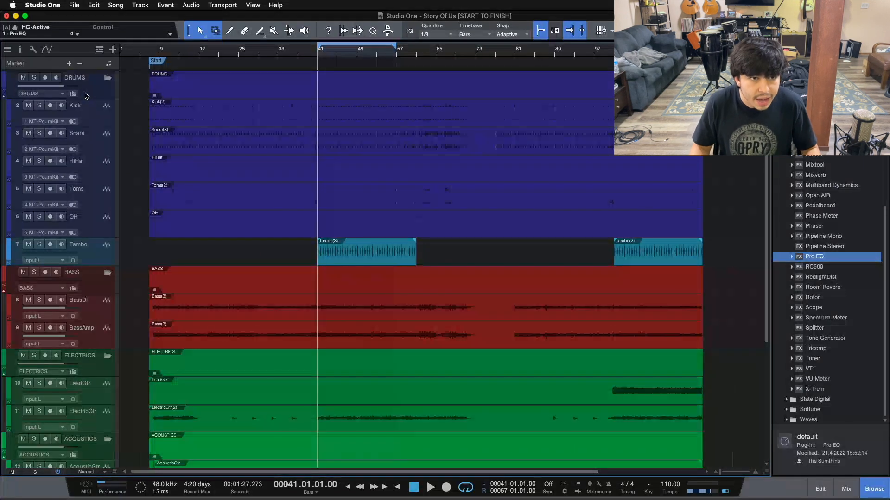
{"action": "left_click", "coordinate": [97, 120]}
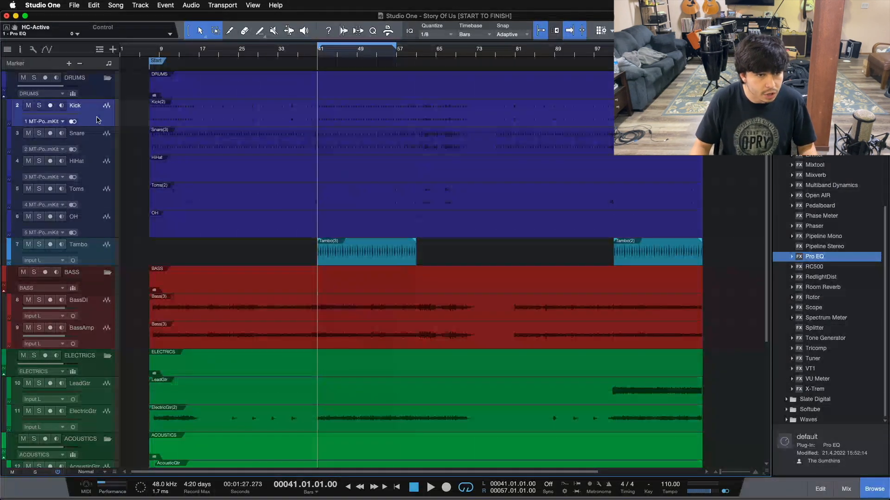
{"action": "left_click", "coordinate": [102, 250], "text": "shift"}
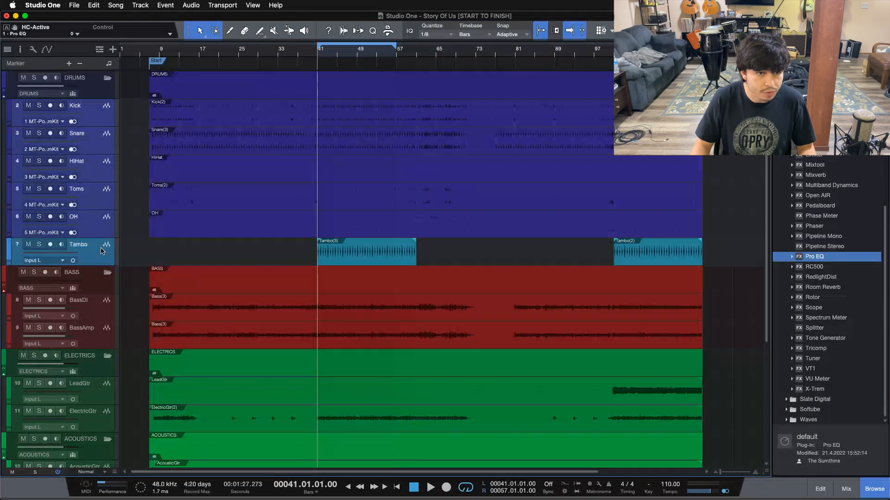
{"action": "left_click", "coordinate": [93, 258]}
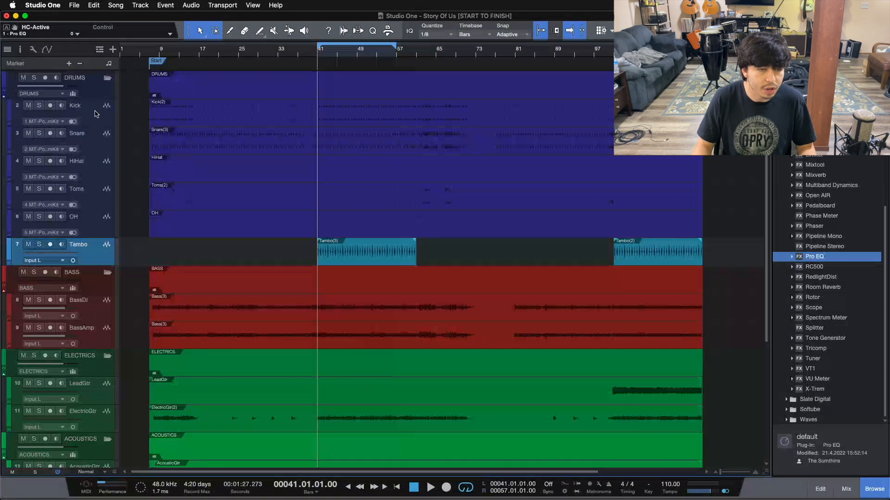
{"action": "left_click", "coordinate": [96, 114]}
{"action": "left_click", "coordinate": [101, 244], "text": "shift"}
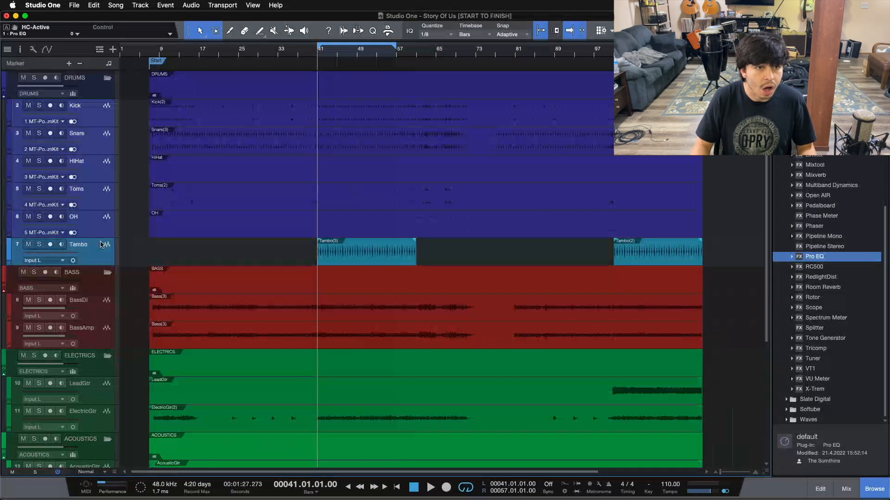
{"action": "left_click", "coordinate": [91, 97]}
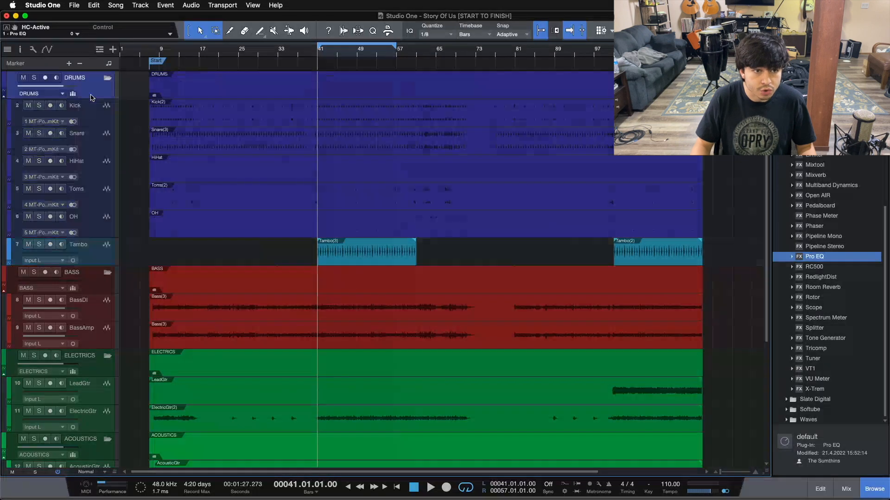
Step: Inspect the Kick and DRUMS channels in the mixer, then collapse and re-expand the DRUMS folder in the arrangement
{"action": "key", "text": "F3"}
{"action": "left_click", "coordinate": [98, 340]}
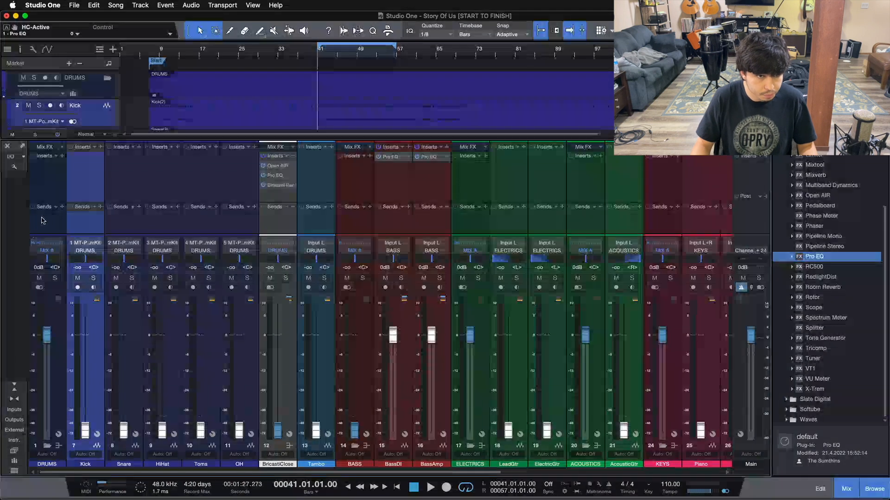
{"action": "left_click", "coordinate": [58, 423]}
{"action": "key", "text": "F3"}
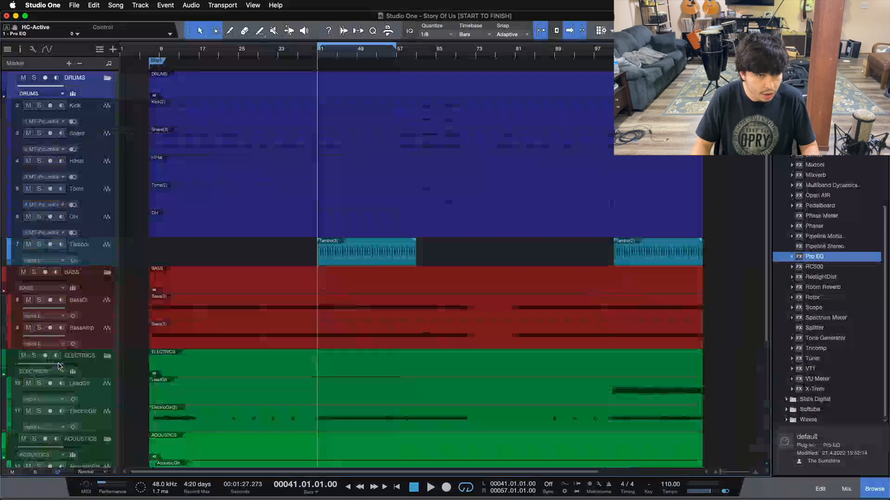
{"action": "left_click", "coordinate": [107, 80]}
{"action": "left_click", "coordinate": [107, 81]}
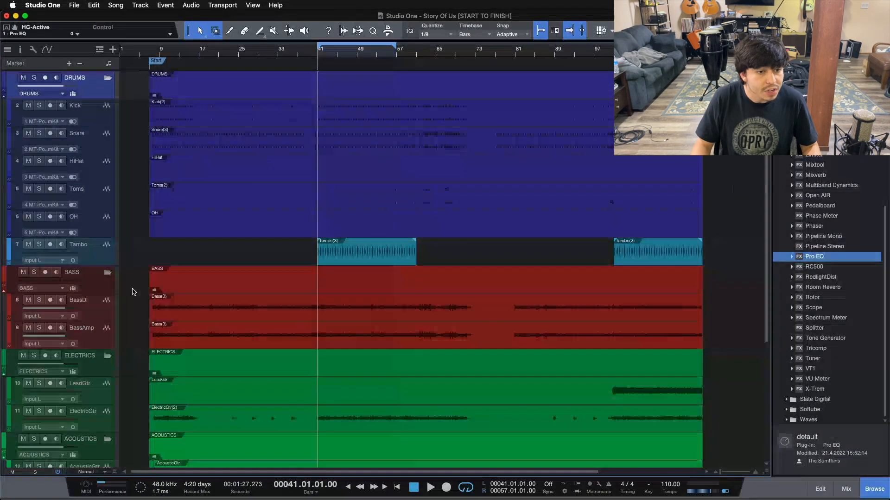
Step: Select the BassDI and BassAmp tracks in turn in the arrangement
{"action": "scroll", "coordinate": [135, 293], "scroll_direction": "down", "scroll_amount": 3}
{"action": "left_click", "coordinate": [103, 227]}
{"action": "left_click", "coordinate": [101, 253]}
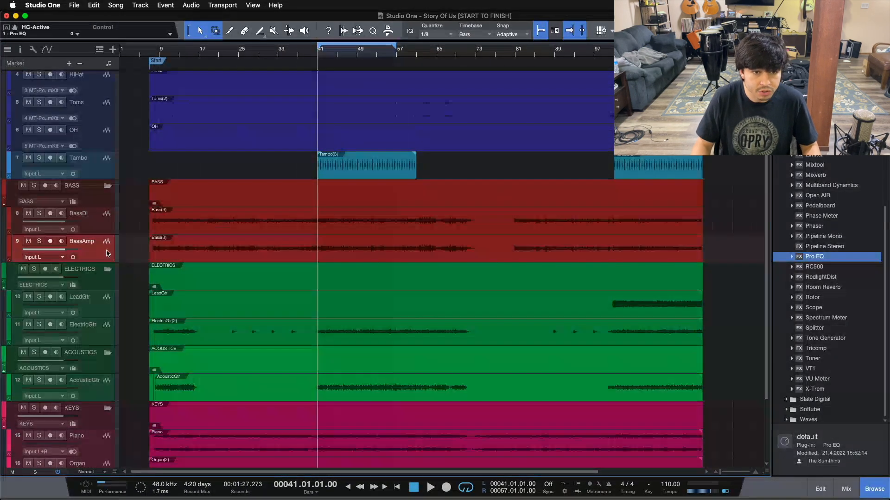
{"action": "left_click", "coordinate": [98, 224]}
{"action": "left_click", "coordinate": [94, 244]}
{"action": "left_click", "coordinate": [93, 222]}
{"action": "left_click", "coordinate": [93, 245]}
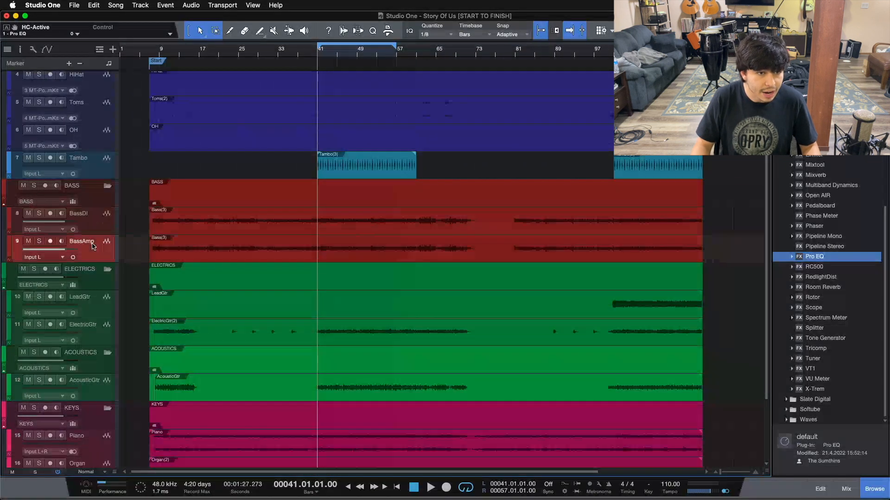
Step: Select the BASS folder track and show the mixer in its compact view without inserts and sends
{"action": "left_click", "coordinate": [92, 199]}
{"action": "key", "text": "F3"}
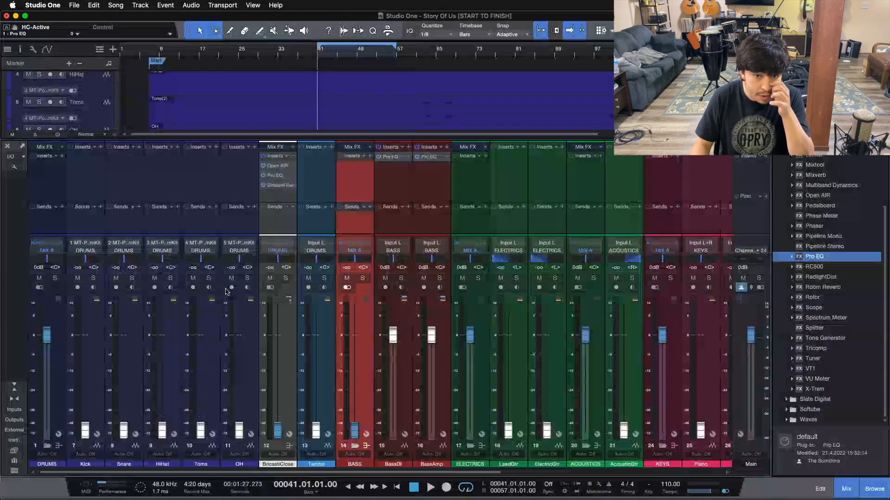
{"action": "left_click", "coordinate": [14, 387]}
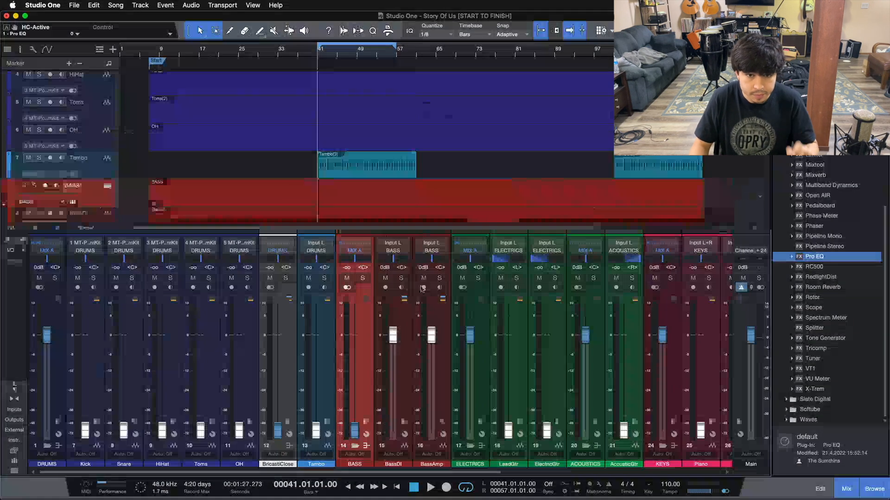
Step: Collapse and re-expand the BASS folder, once from the arrangement and once from its mixer channel
{"action": "scroll", "coordinate": [87, 132], "scroll_direction": "down", "scroll_amount": 3}
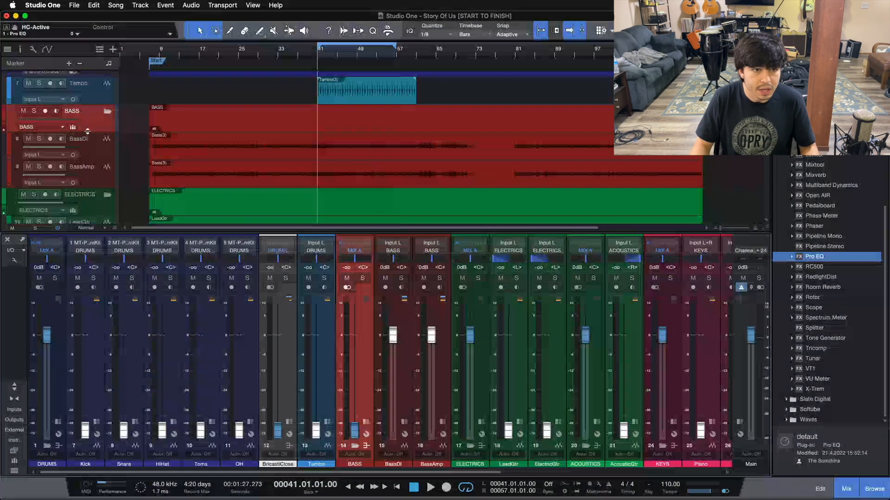
{"action": "left_click", "coordinate": [107, 112]}
{"action": "left_click", "coordinate": [107, 113]}
{"action": "left_click", "coordinate": [356, 447]}
{"action": "left_click", "coordinate": [355, 447]}
Step: Select the LeadGtr and ElectricGtr tracks in turn to compare them with their mixer channels
{"action": "scroll", "coordinate": [346, 468], "scroll_direction": "right", "scroll_amount": 10}
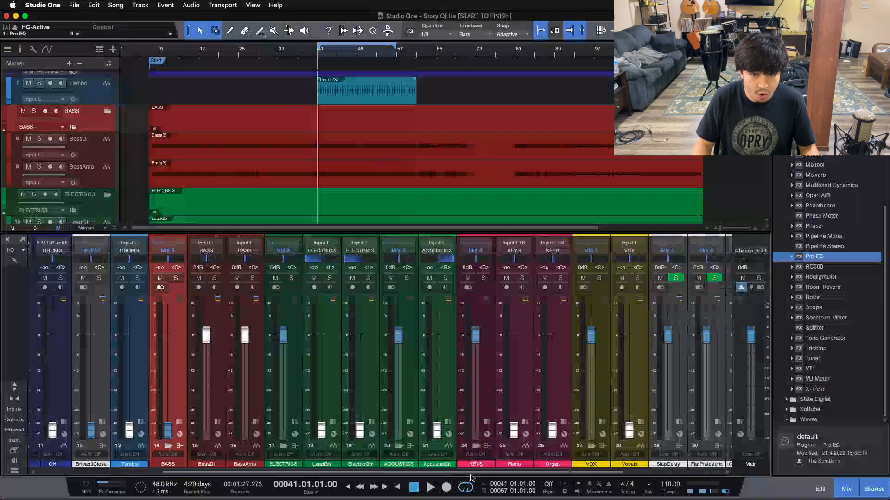
{"action": "scroll", "coordinate": [262, 154], "scroll_direction": "down", "scroll_amount": 3}
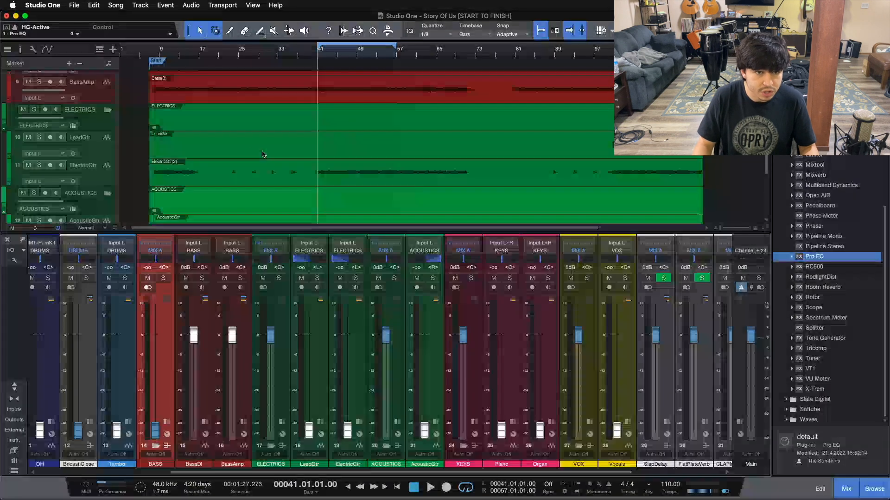
{"action": "left_click", "coordinate": [103, 144]}
{"action": "left_click", "coordinate": [100, 173]}
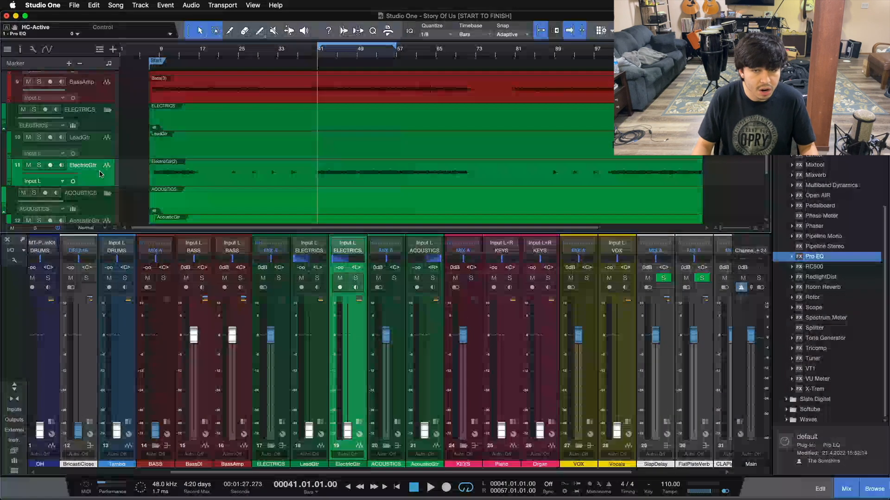
{"action": "left_click", "coordinate": [100, 153]}
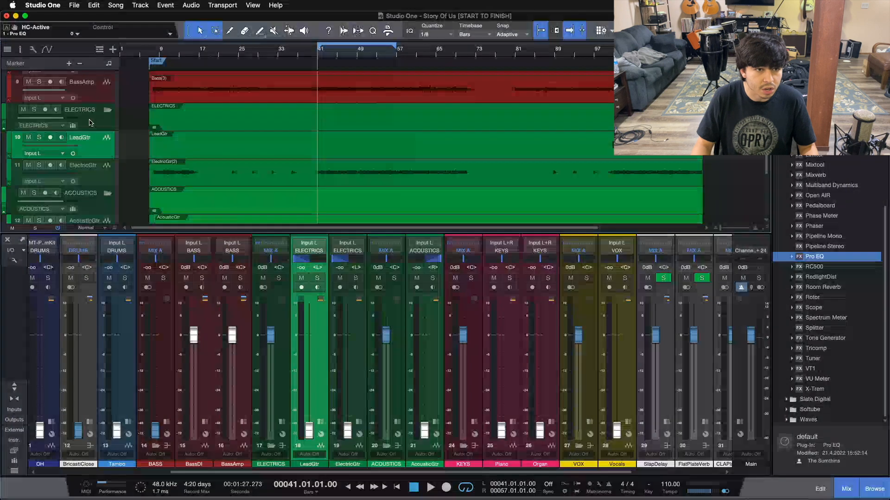
{"action": "scroll", "coordinate": [166, 179], "scroll_direction": "up", "scroll_amount": 1}
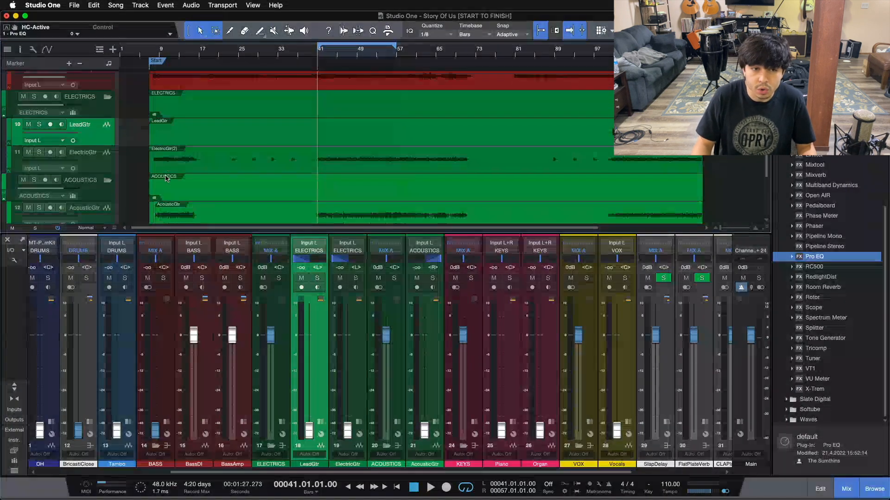
{"action": "left_click", "coordinate": [98, 181]}
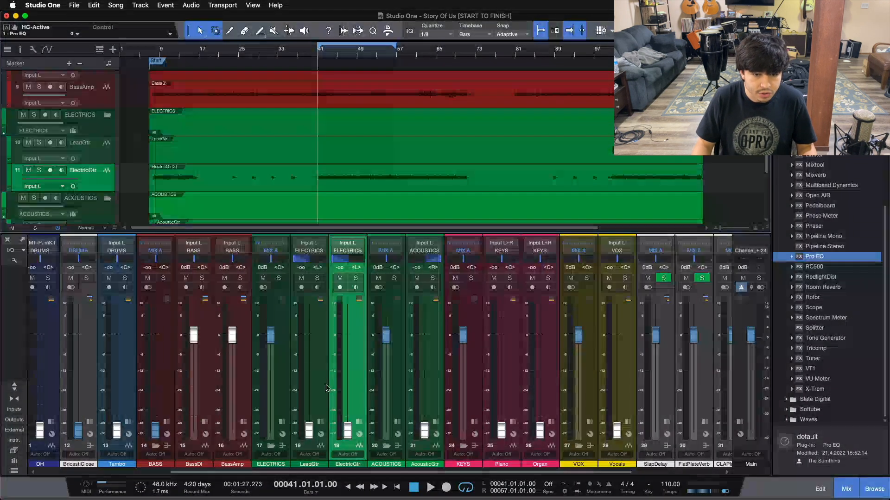
Step: Select the ELECTRICS bus channel in the mixer, then collapse and re-expand its folder
{"action": "left_click", "coordinate": [279, 376]}
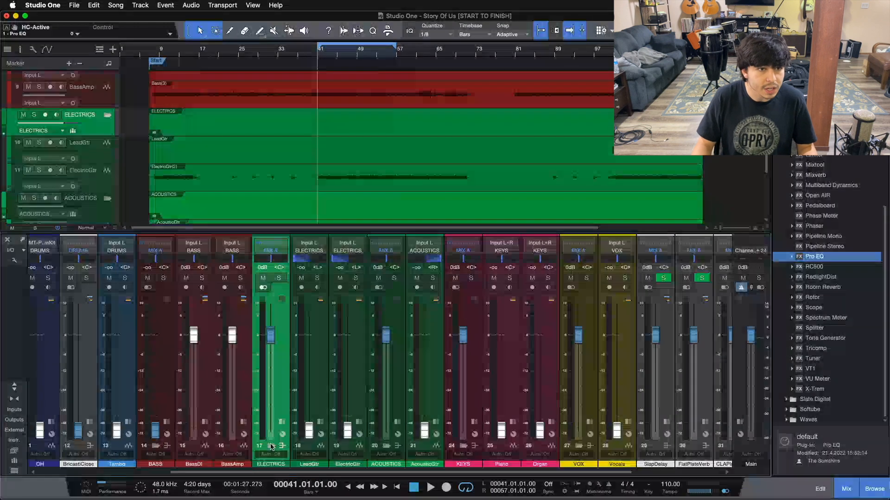
{"action": "left_click", "coordinate": [272, 446]}
{"action": "left_click", "coordinate": [271, 445]}
Step: Select the AcousticGtr track and the ACOUSTICS bus channel, and toggle the ACOUSTICS folder in the arrangement
{"action": "scroll", "coordinate": [97, 187], "scroll_direction": "down", "scroll_amount": 5}
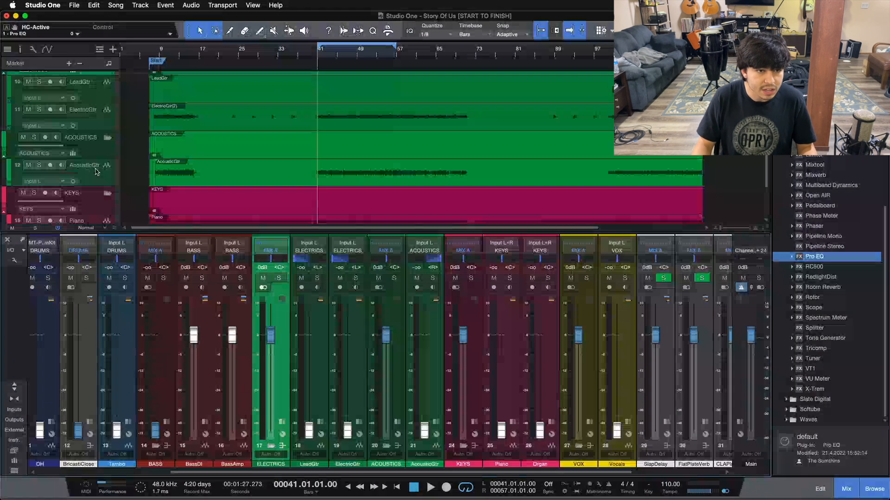
{"action": "left_click", "coordinate": [95, 165]}
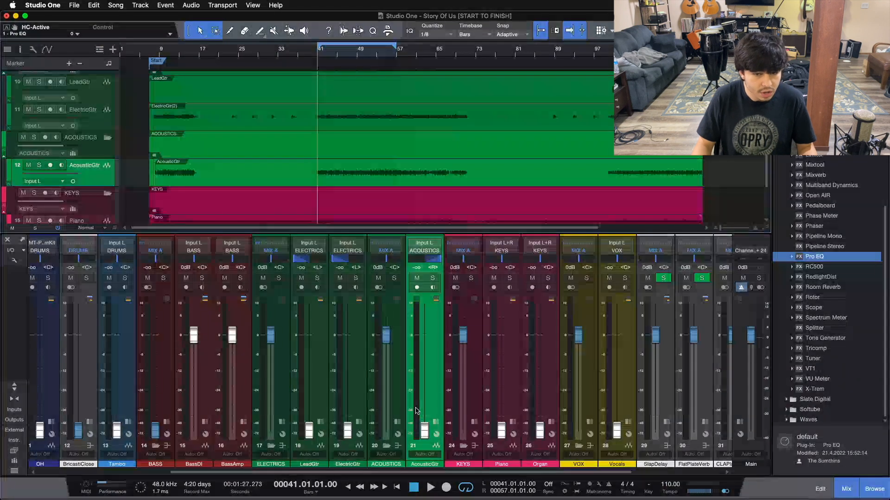
{"action": "left_click", "coordinate": [388, 367]}
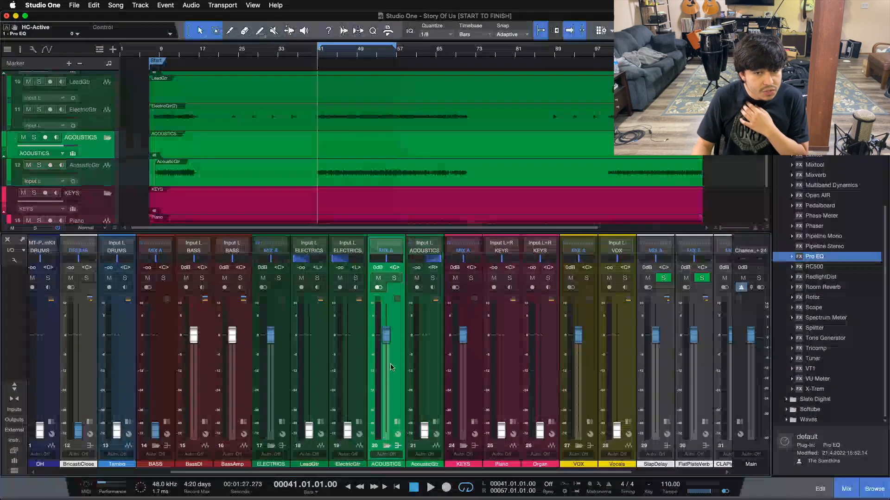
{"action": "left_click", "coordinate": [108, 138]}
Step: Select the Piano and Organ tracks and the KEYS bus channel to inspect the keys group
{"action": "scroll", "coordinate": [97, 141], "scroll_direction": "down", "scroll_amount": 5}
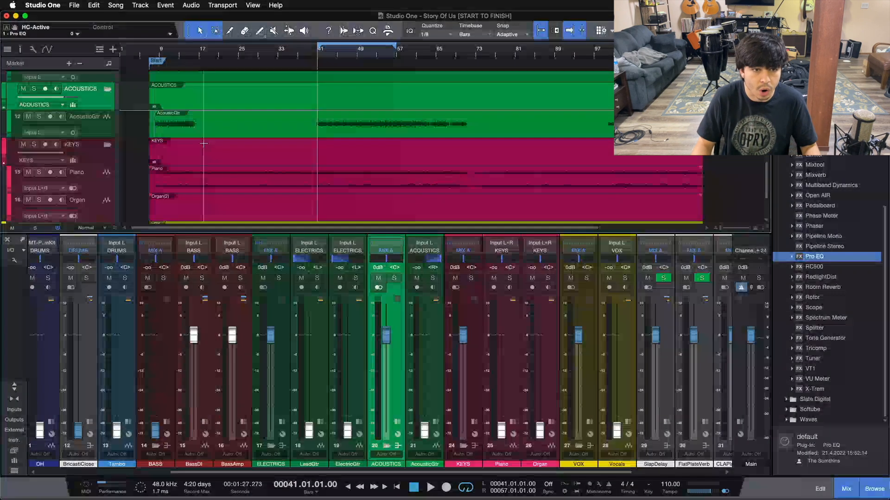
{"action": "left_click", "coordinate": [90, 172]}
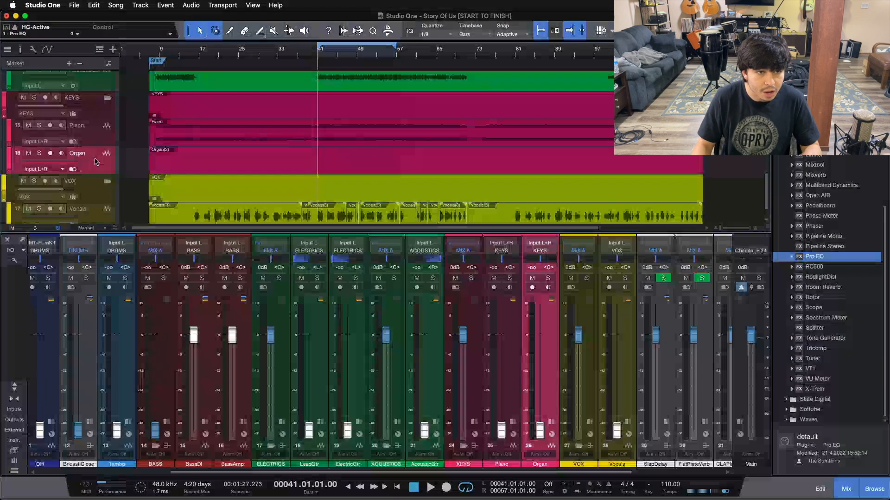
{"action": "left_click", "coordinate": [512, 377]}
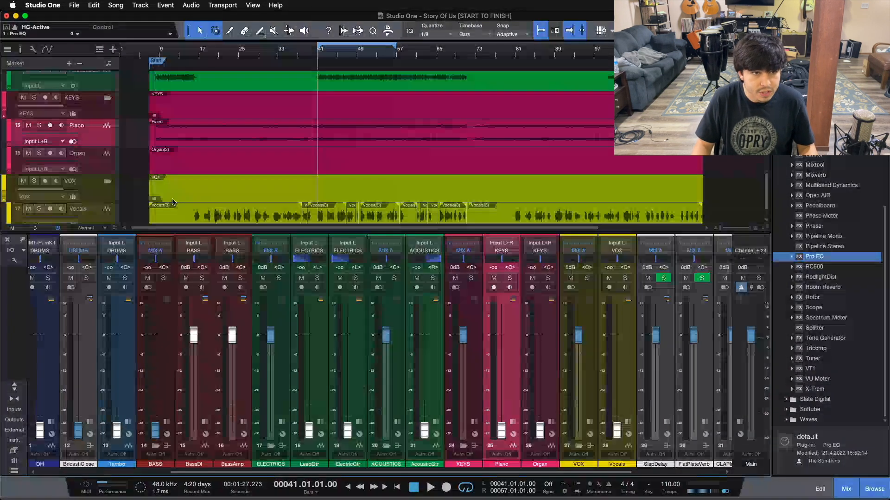
{"action": "left_click", "coordinate": [467, 401]}
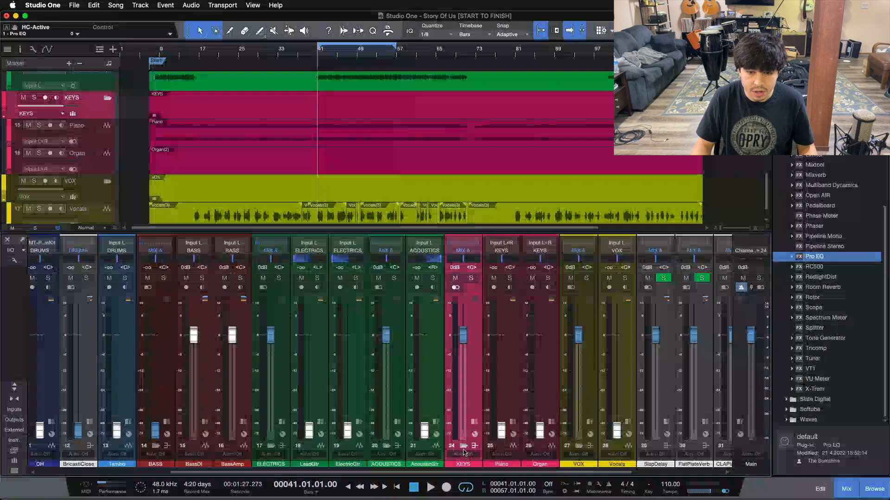
Step: Collapse and re-expand the KEYS folder from its bus channel in the mixer
{"action": "left_click", "coordinate": [462, 446]}
{"action": "left_click", "coordinate": [463, 447]}
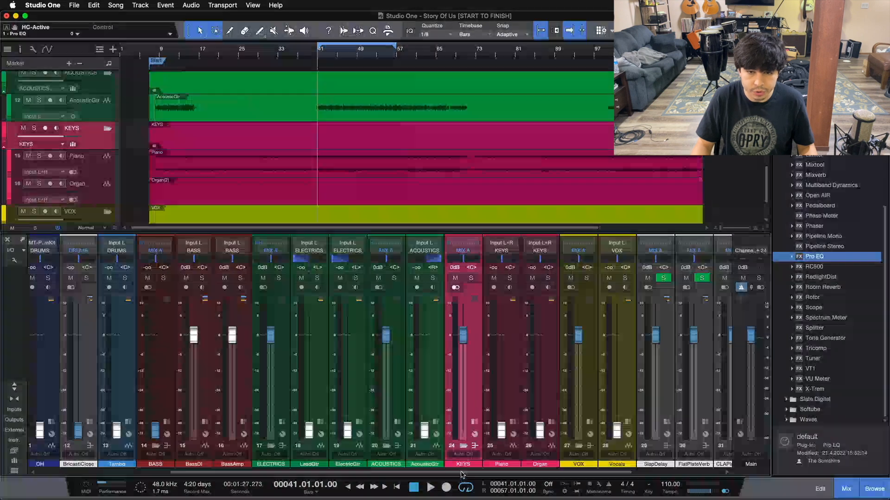
Step: Select the VOX bus channel and the Vocals track in turn to inspect the vocal group
{"action": "left_click_drag", "start_coordinate": [464, 472], "coordinate": [553, 474]}
{"action": "left_click", "coordinate": [451, 375]}
{"action": "scroll", "coordinate": [312, 102], "scroll_direction": "down", "scroll_amount": 3}
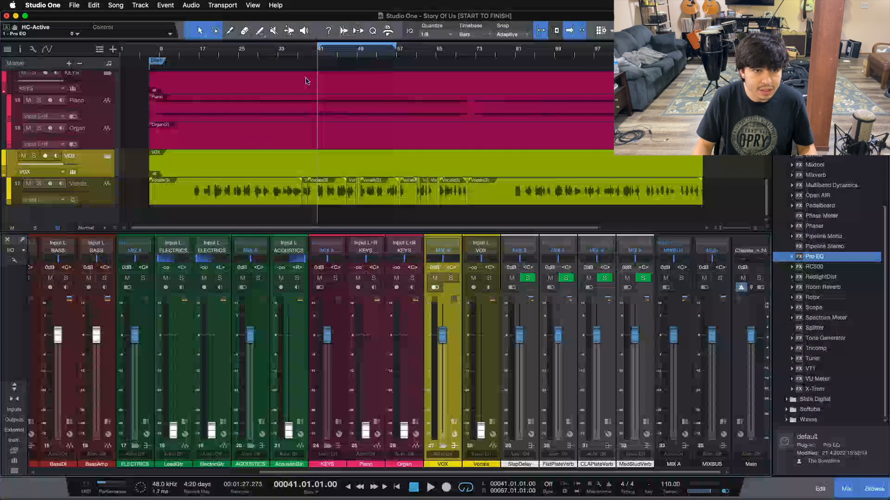
{"action": "left_click", "coordinate": [105, 190]}
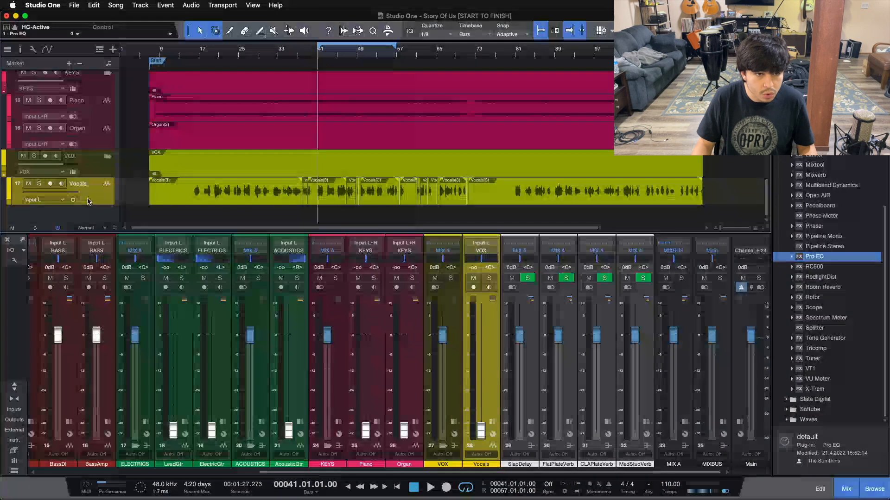
{"action": "left_click", "coordinate": [455, 392]}
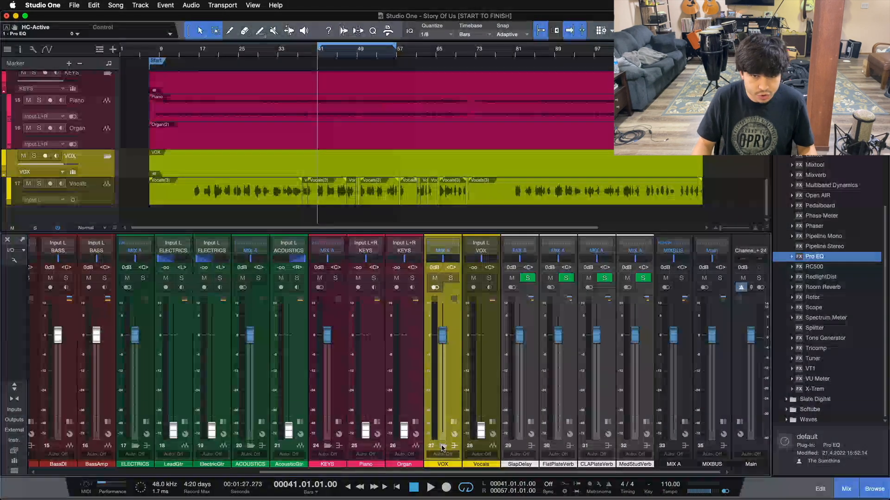
Step: Select the KEYS and VOX bus channels in the mixer to check their output routing
{"action": "scroll", "coordinate": [366, 204], "scroll_direction": "up", "scroll_amount": 10}
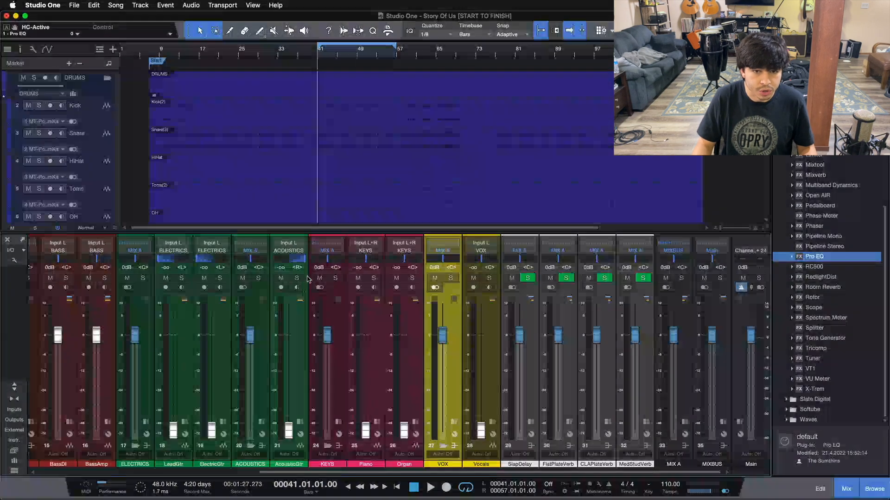
{"action": "left_click", "coordinate": [338, 381]}
{"action": "left_click", "coordinate": [453, 372]}
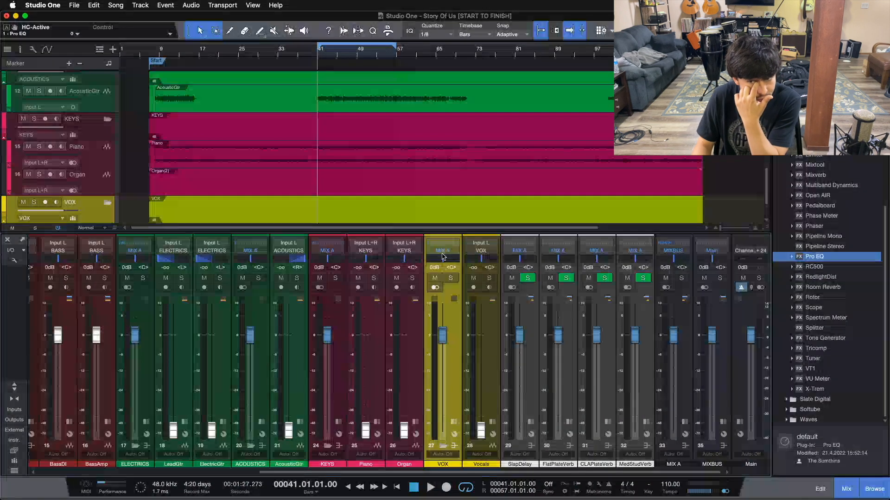
Step: Select the MIX A bus channel and list the channels that feed into it, then dismiss the list
{"action": "left_click", "coordinate": [687, 371]}
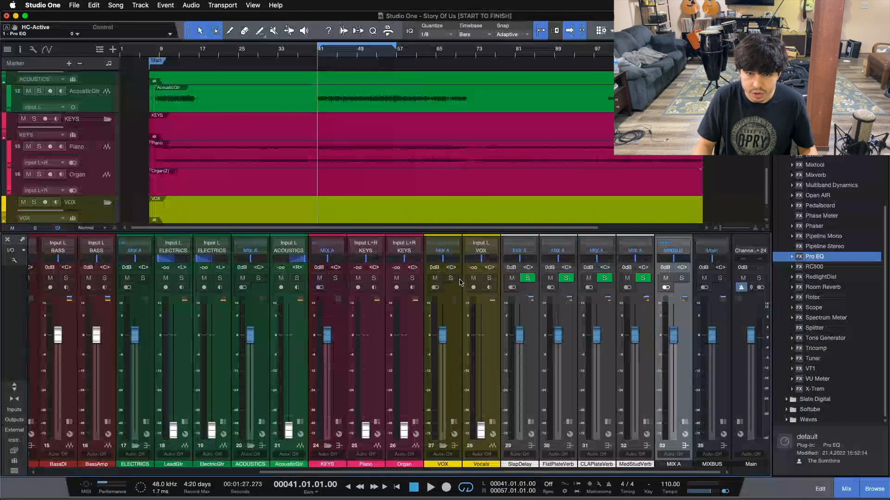
{"action": "left_click", "coordinate": [664, 246]}
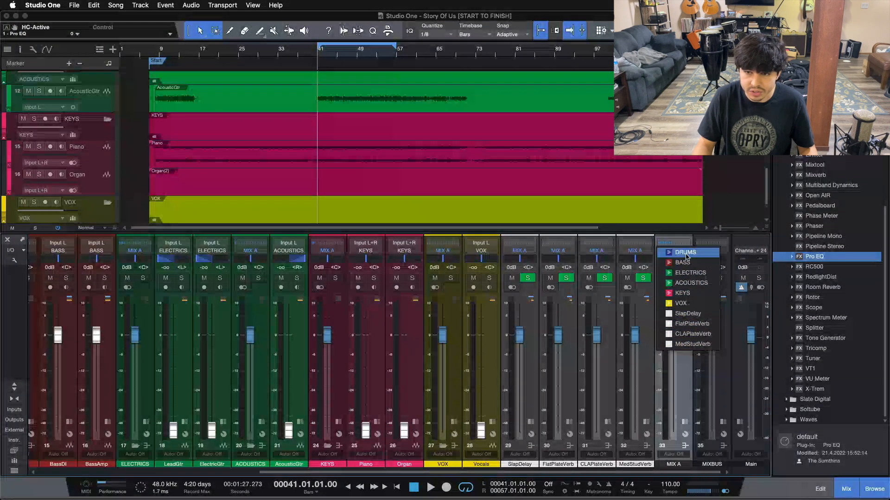
{"action": "left_click", "coordinate": [685, 414]}
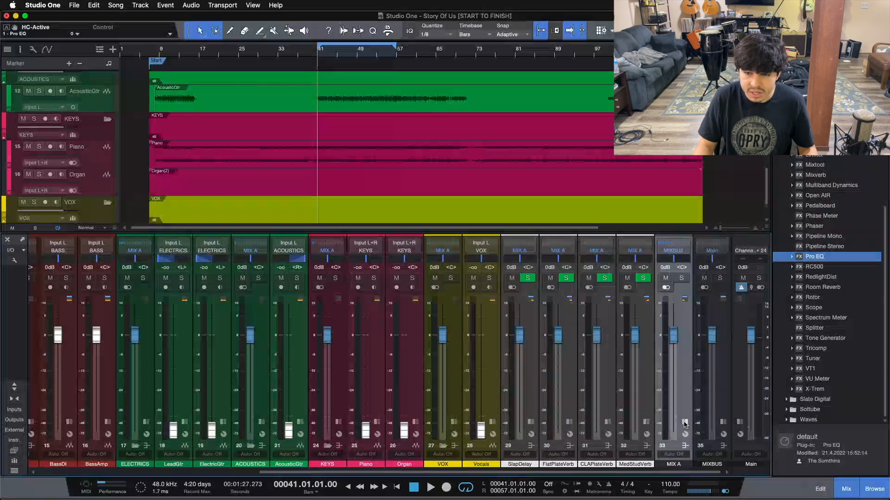
Step: Expand the MIX A channel and open its Console Shaper mix effect, placing the plug-in window over the mixer
{"action": "left_click", "coordinate": [685, 445]}
{"action": "scroll", "coordinate": [661, 470], "scroll_direction": "right", "scroll_amount": 2}
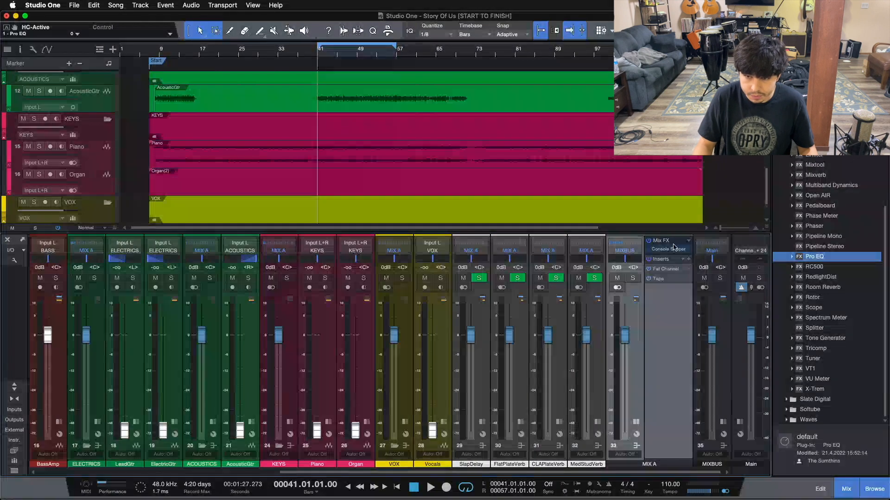
{"action": "left_click", "coordinate": [666, 251]}
{"action": "left_click_drag", "start_coordinate": [548, 190], "coordinate": [439, 214]}
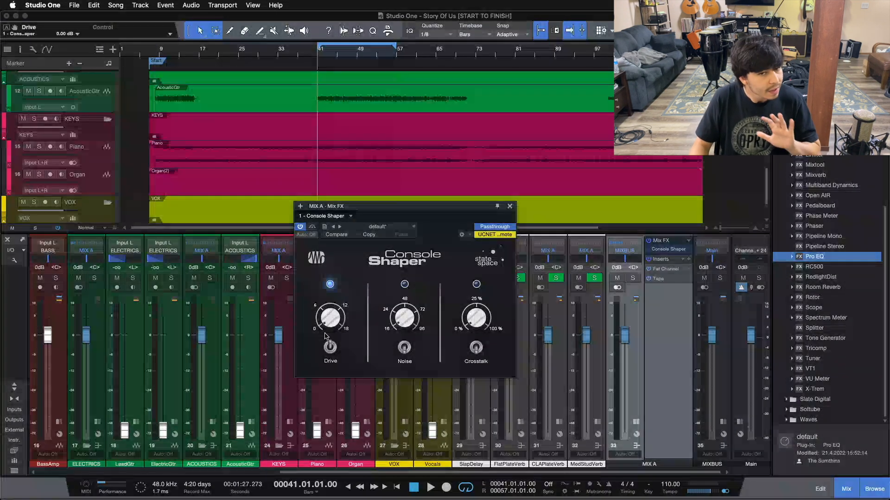
Step: Toggle the Console Shaper's Noise and Crosstalk sections on and back off, then close the plug-in
{"action": "mouse_move", "coordinate": [332, 321]}
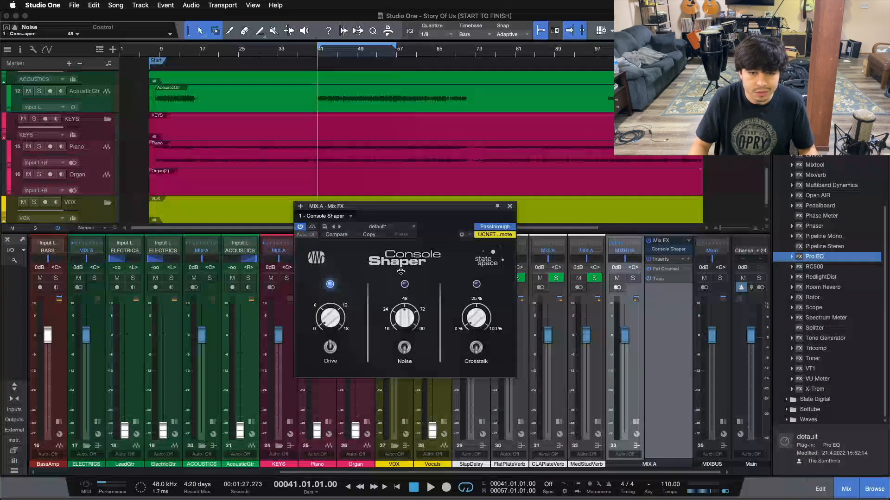
{"action": "left_click", "coordinate": [402, 350]}
{"action": "left_click", "coordinate": [403, 350]}
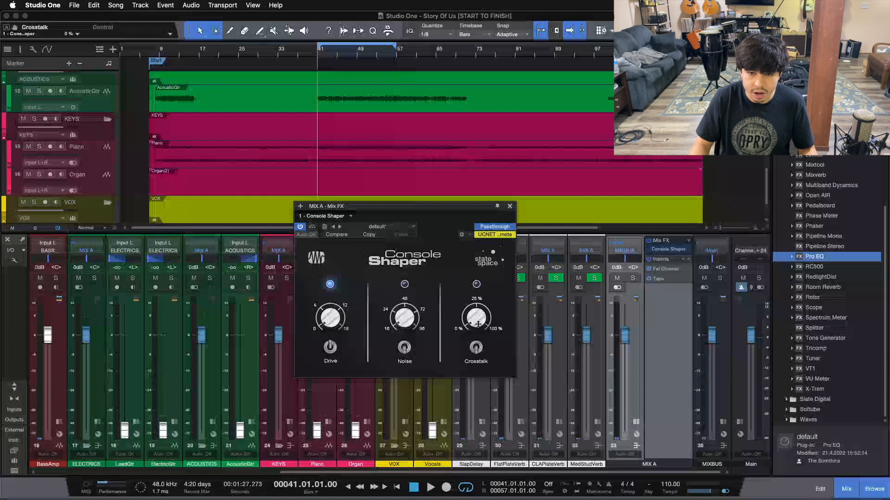
{"action": "left_click", "coordinate": [474, 347]}
{"action": "left_click", "coordinate": [475, 348]}
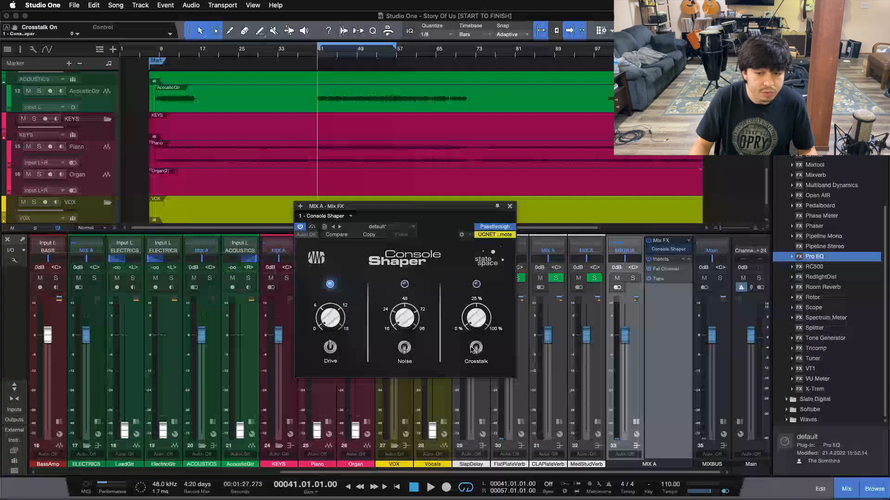
{"action": "left_click", "coordinate": [475, 348]}
{"action": "left_click", "coordinate": [475, 348]}
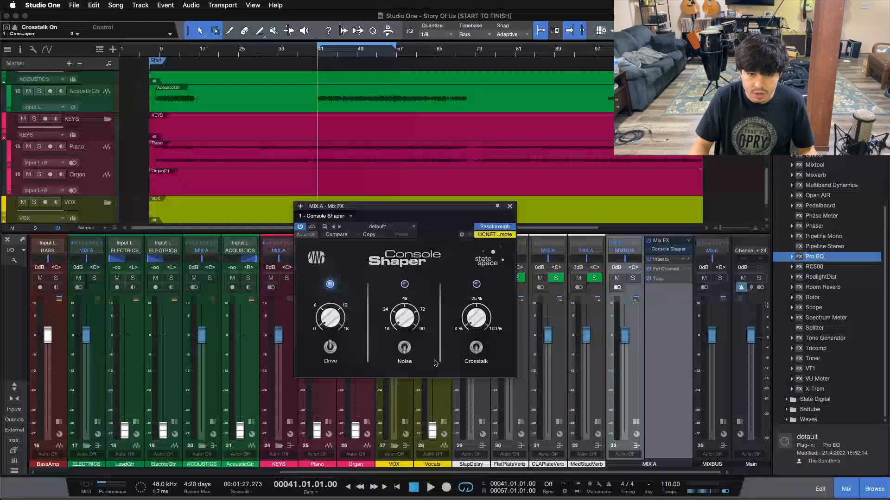
{"action": "left_click", "coordinate": [509, 207]}
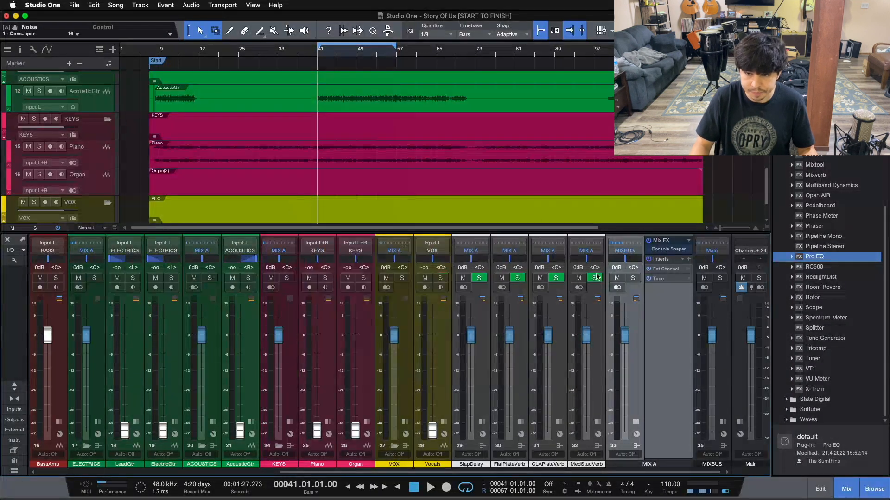
Step: Open the Fat Channel insert on MIX A, pick Brit Comp from its compressor models, and inspect the compressor controls
{"action": "left_click", "coordinate": [663, 269]}
{"action": "left_click_drag", "start_coordinate": [641, 206], "coordinate": [473, 278]}
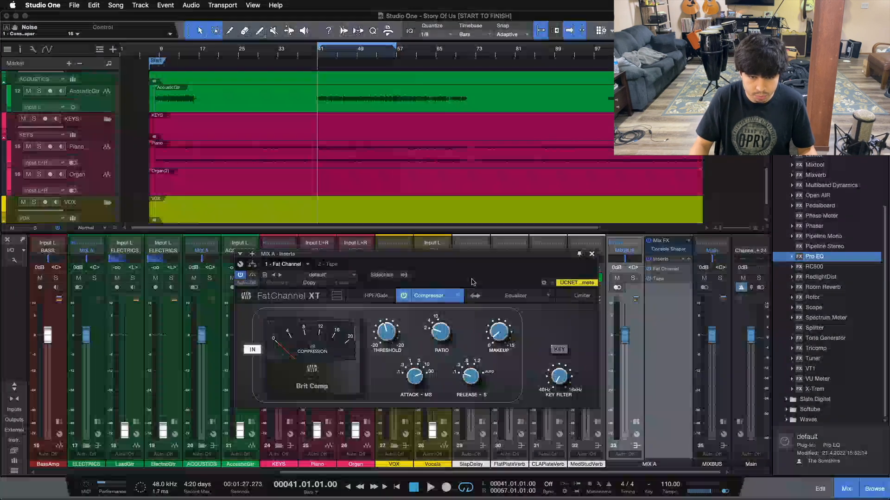
{"action": "left_click", "coordinate": [458, 296]}
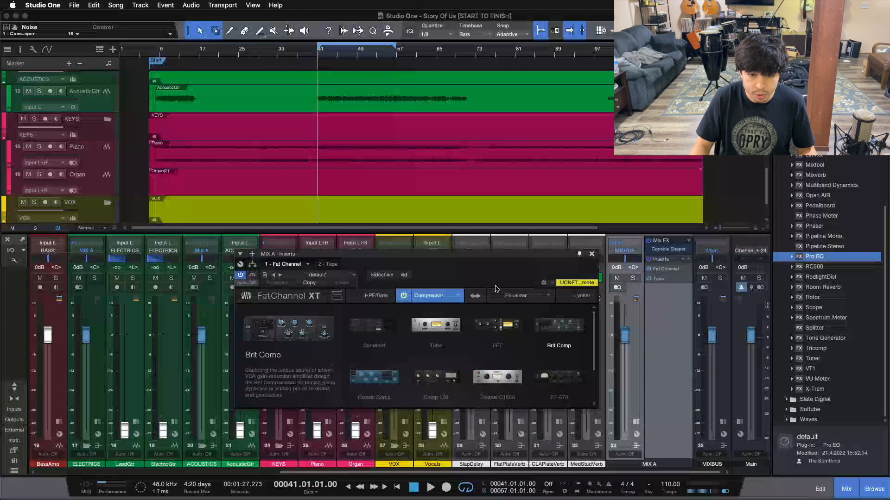
{"action": "left_click", "coordinate": [554, 321]}
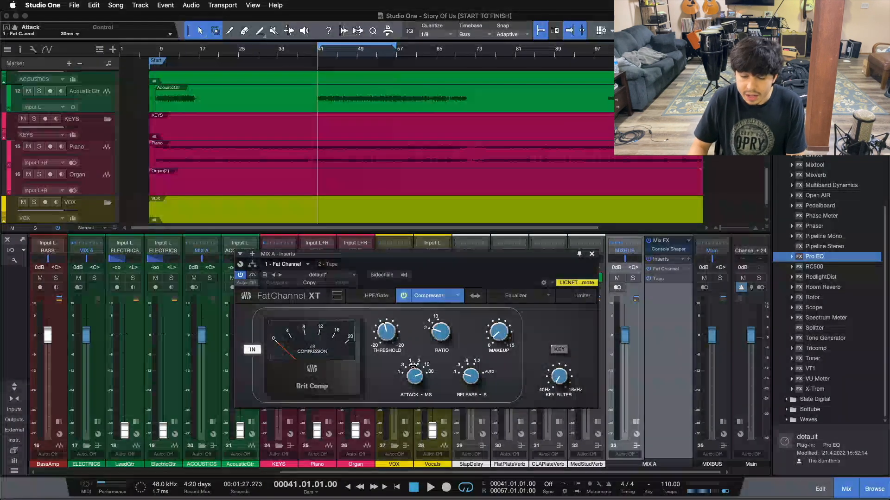
{"action": "left_click_drag", "start_coordinate": [412, 365], "coordinate": [415, 314]}
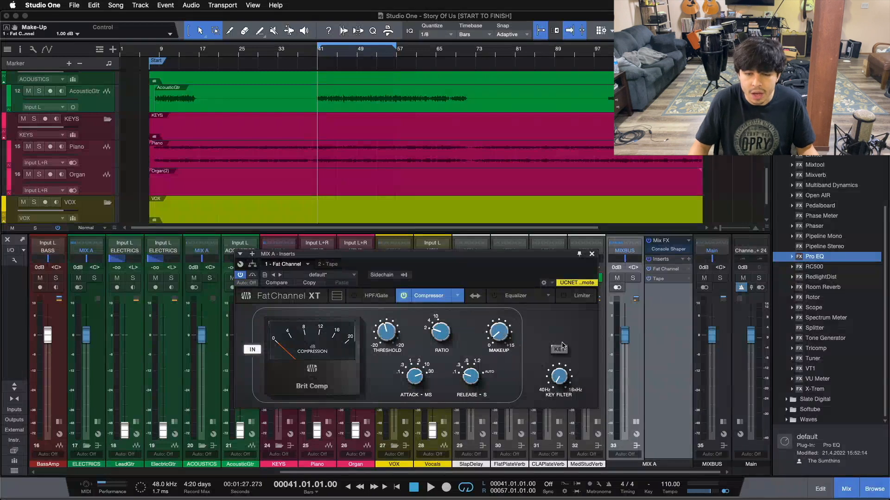
Step: Switch to MIX A's Tape insert and examine its color amount, type and tape speed controls
{"action": "left_click", "coordinate": [325, 265]}
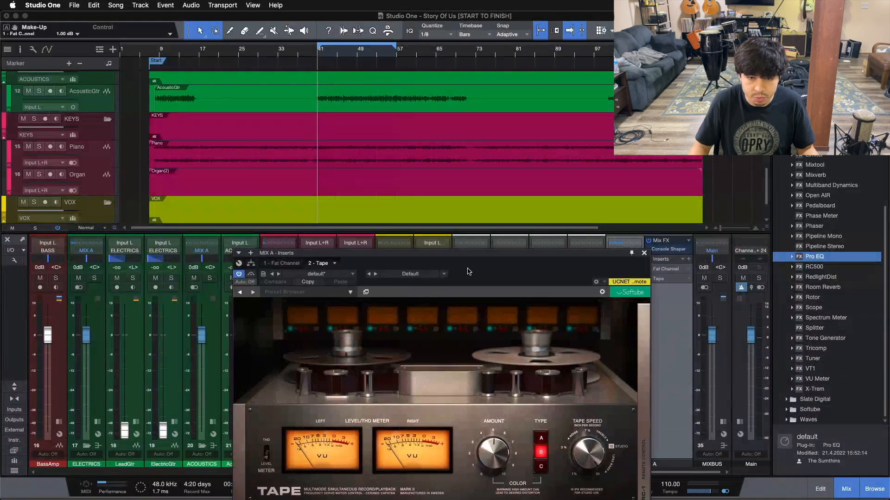
{"action": "left_click_drag", "start_coordinate": [468, 272], "coordinate": [424, 213]}
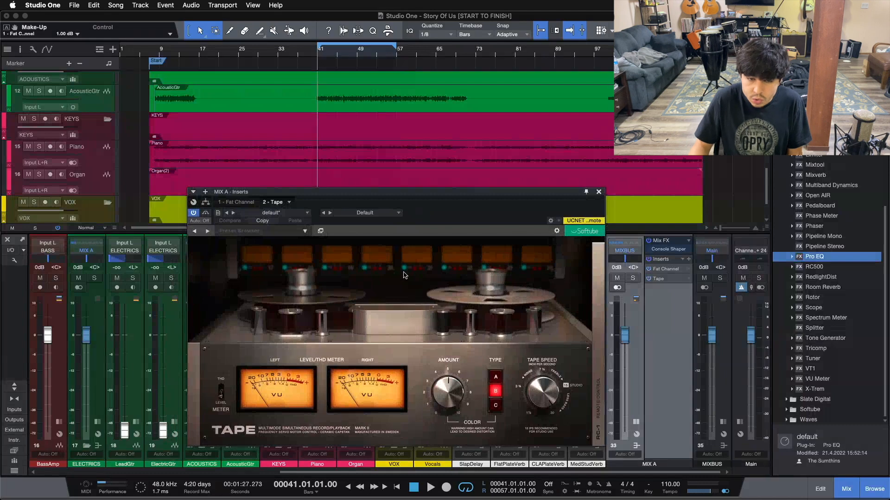
{"action": "mouse_move", "coordinate": [446, 389]}
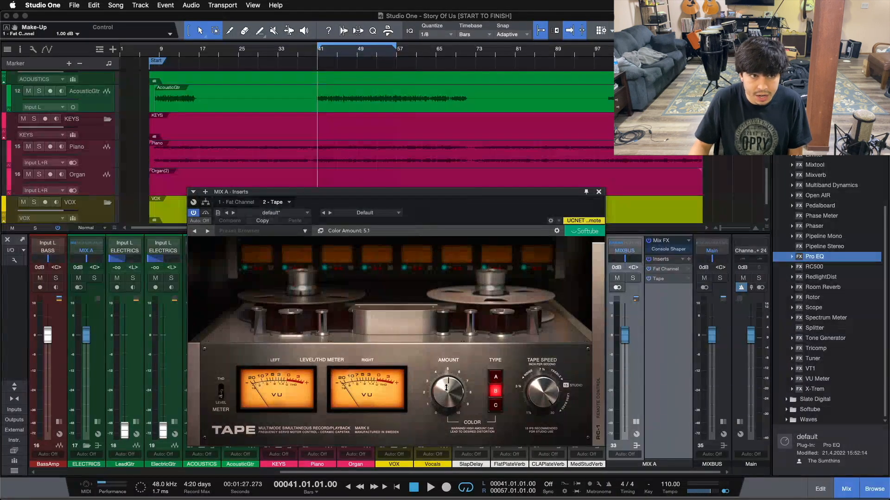
{"action": "left_click", "coordinate": [446, 388]}
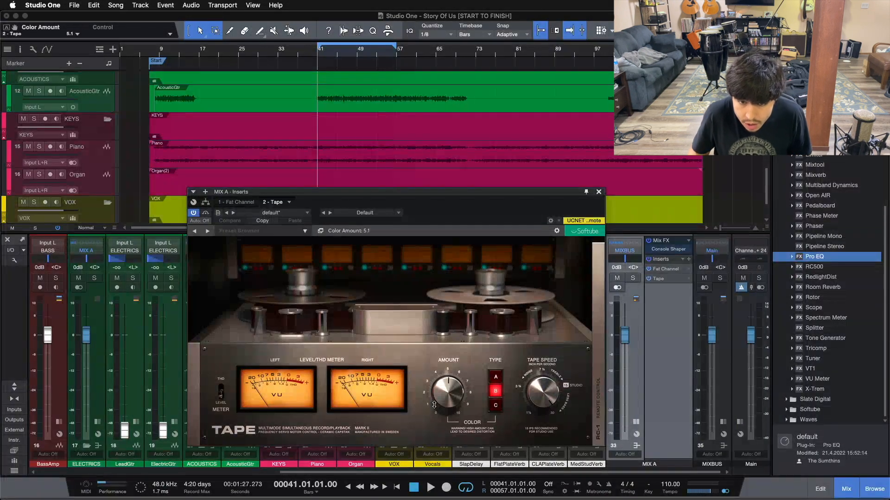
{"action": "left_click", "coordinate": [496, 393]}
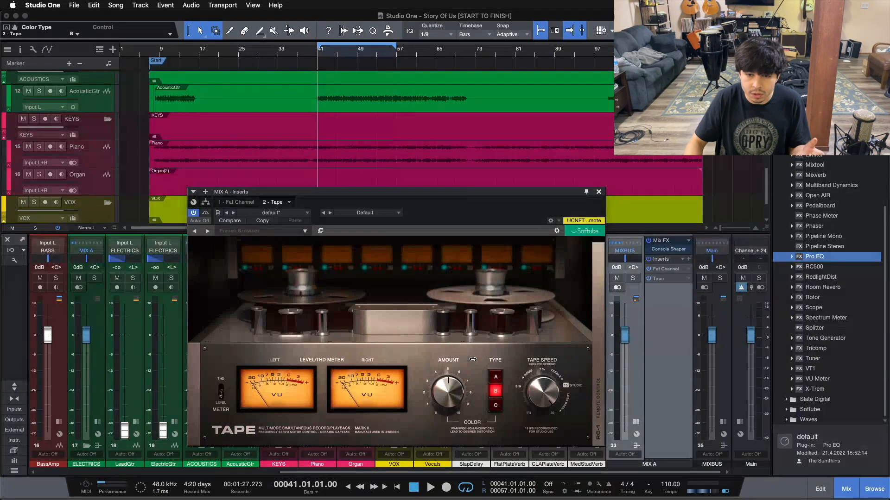
{"action": "left_click", "coordinate": [536, 392]}
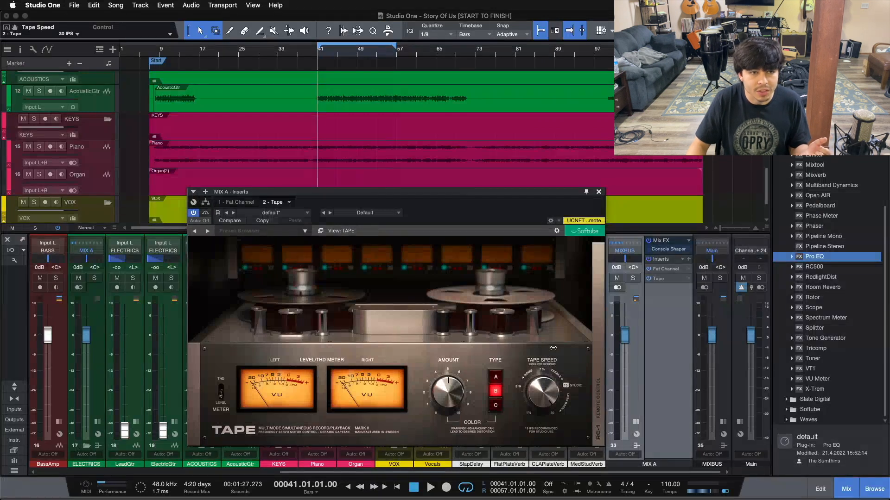
{"action": "mouse_move", "coordinate": [548, 390]}
{"action": "left_mouse_down"}
{"action": "mouse_move", "coordinate": [535, 425]}
{"action": "mouse_move", "coordinate": [540, 386]}
{"action": "left_mouse_up"}
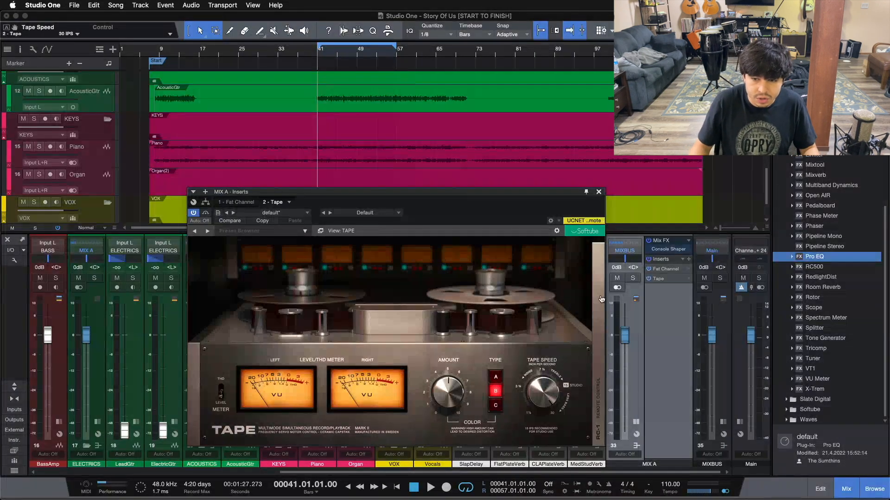
Step: Show the Tape plug-in's remote control panel, return to the main tape view, and close the plug-in
{"action": "left_click", "coordinate": [598, 264]}
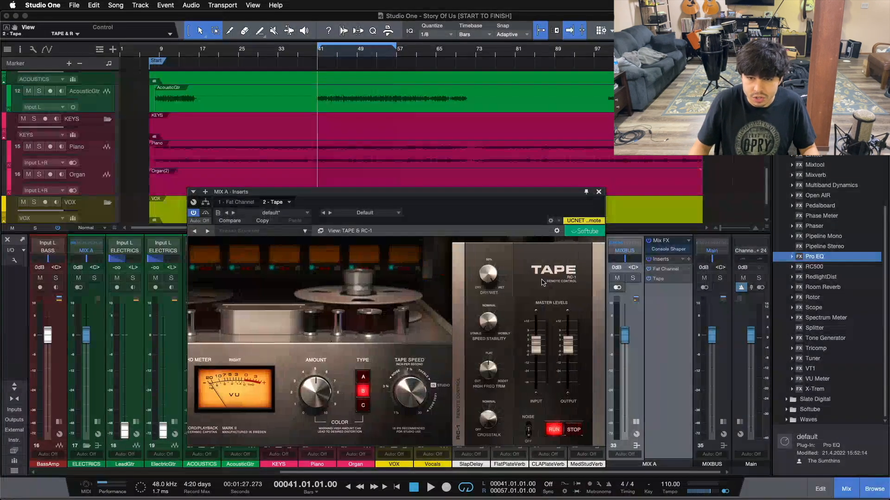
{"action": "left_click", "coordinate": [457, 436]}
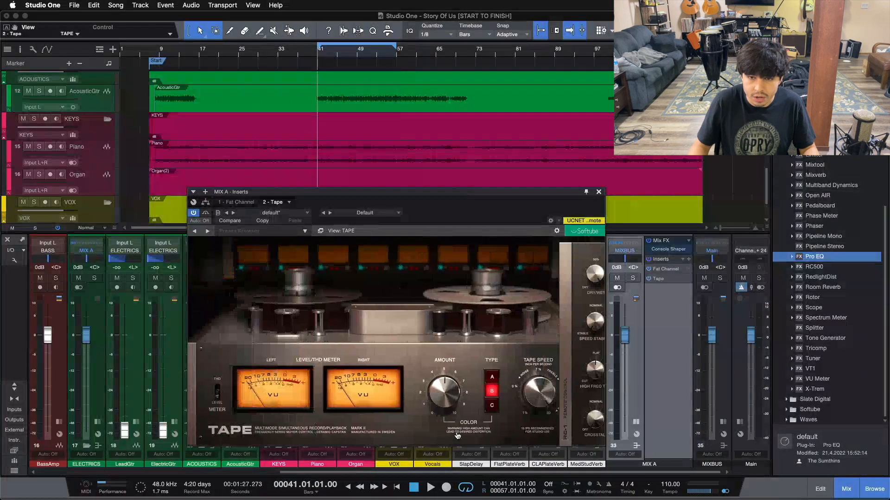
{"action": "left_click", "coordinate": [598, 193]}
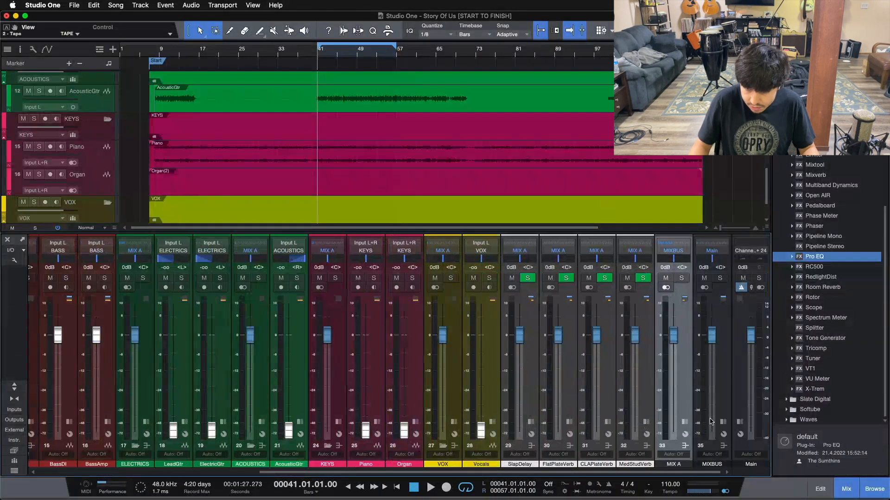
Step: Expand the MIXBUS channel, examine its Limiter insert's input settings, then close the plug-in and collapse the channel
{"action": "double_click", "coordinate": [709, 420]}
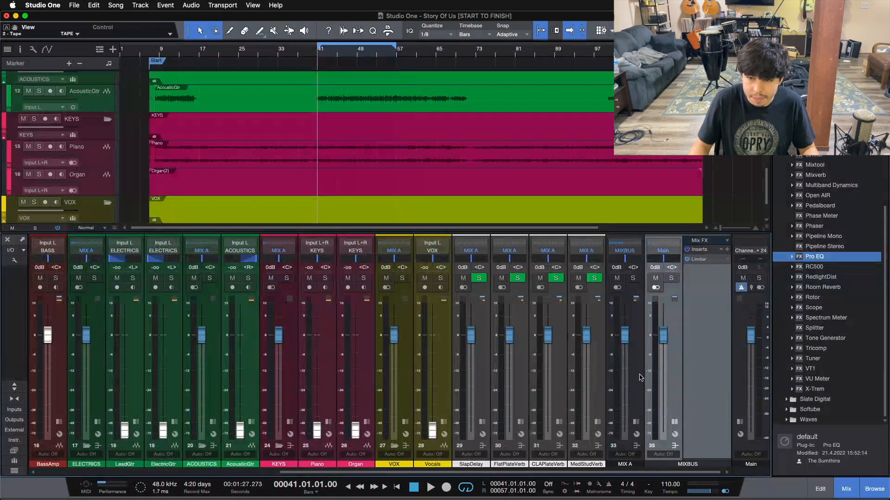
{"action": "left_click", "coordinate": [705, 260]}
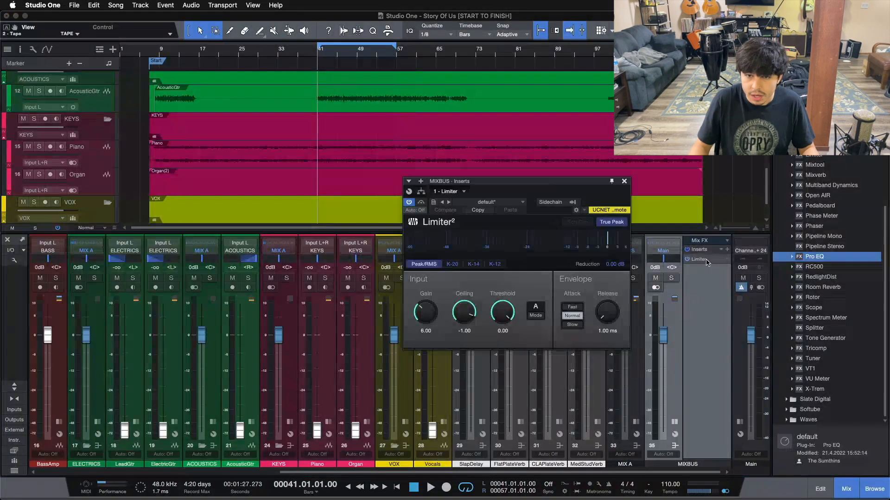
{"action": "left_click_drag", "start_coordinate": [555, 191], "coordinate": [462, 256]}
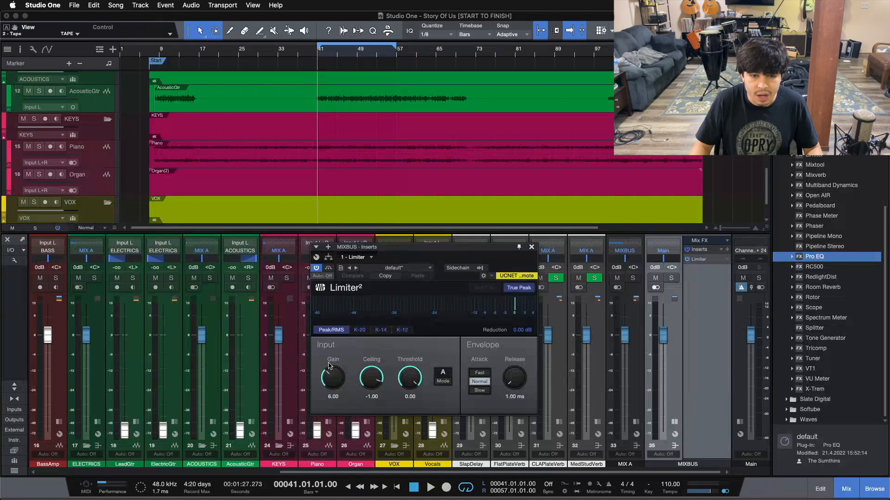
{"action": "left_click", "coordinate": [532, 248]}
{"action": "left_click", "coordinate": [673, 421]}
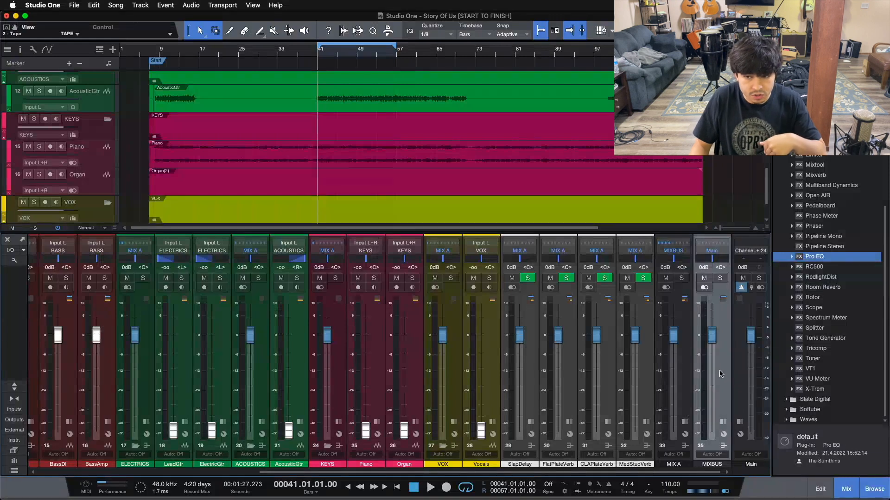
{"action": "left_click_drag", "start_coordinate": [666, 473], "coordinate": [130, 466]}
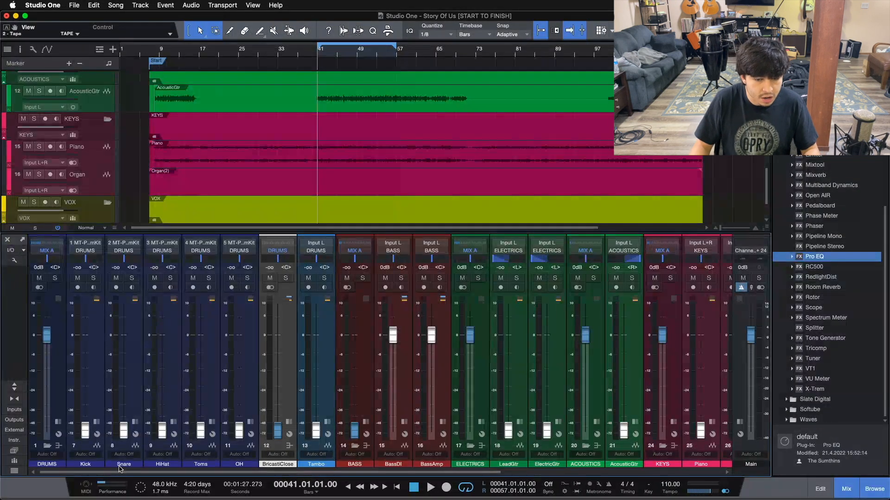
Step: Expand the BricastiClose channel, open its Open AIR insert, and examine the room impulse and reverb settings
{"action": "left_click", "coordinate": [290, 422]}
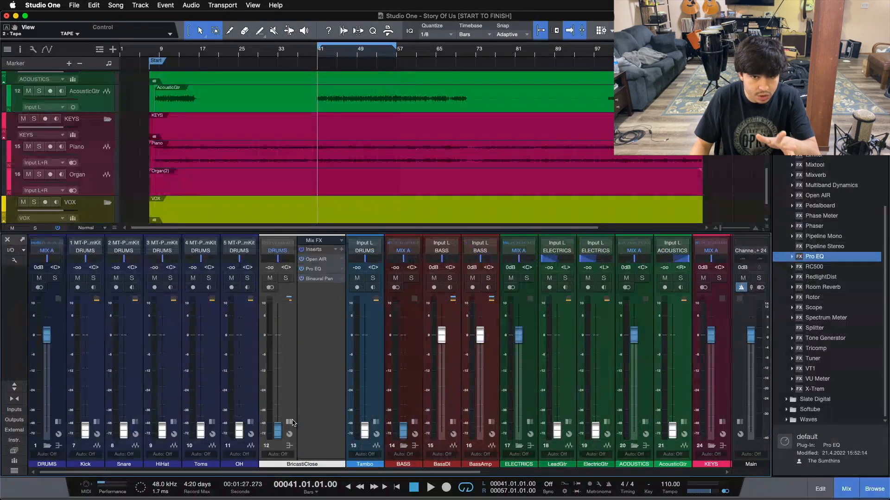
{"action": "scroll", "coordinate": [364, 166], "scroll_direction": "up", "scroll_amount": 10}
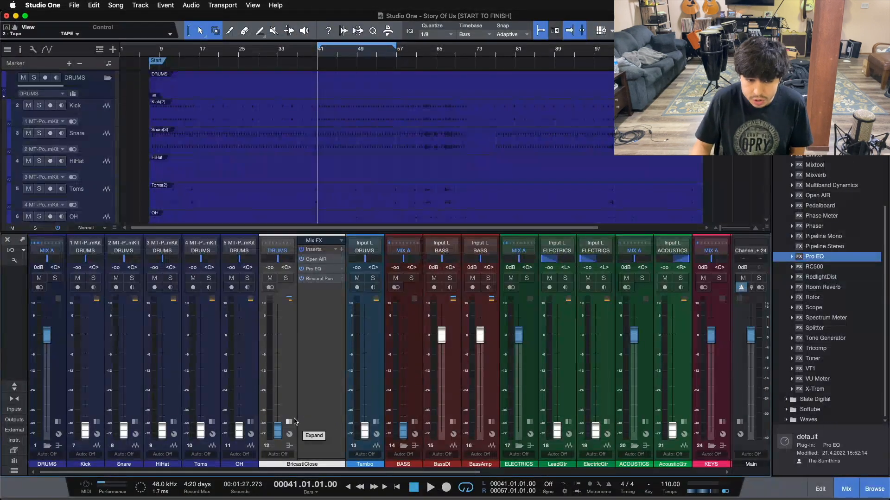
{"action": "left_click", "coordinate": [292, 384]}
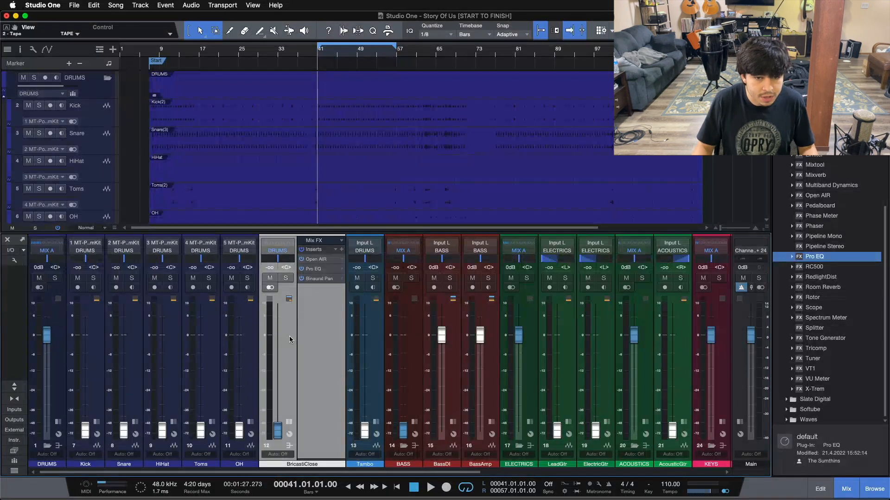
{"action": "left_click", "coordinate": [317, 259]}
{"action": "left_click_drag", "start_coordinate": [478, 257], "coordinate": [431, 194]}
{"action": "scroll", "coordinate": [857, 331], "scroll_direction": "up", "scroll_amount": 8}
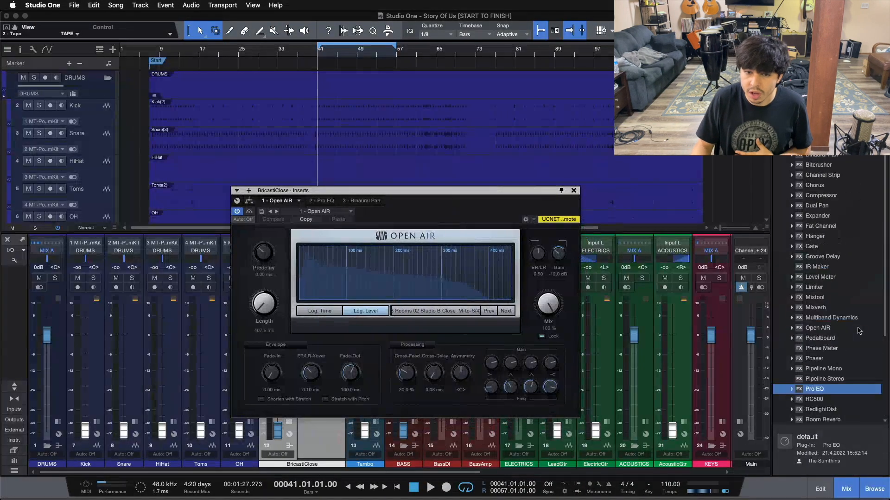
{"action": "scroll", "coordinate": [866, 352], "scroll_direction": "down", "scroll_amount": 8}
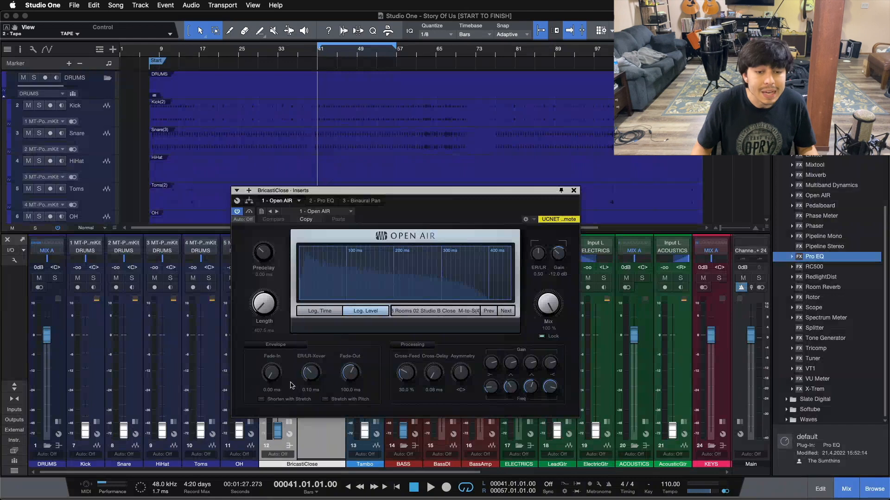
Step: Inspect BricastiClose's Pro EQ filters and Binaural Pan width, then close the plug-in and collapse the channel
{"action": "left_click", "coordinate": [321, 201]}
{"action": "left_click_drag", "start_coordinate": [441, 190], "coordinate": [443, 144]}
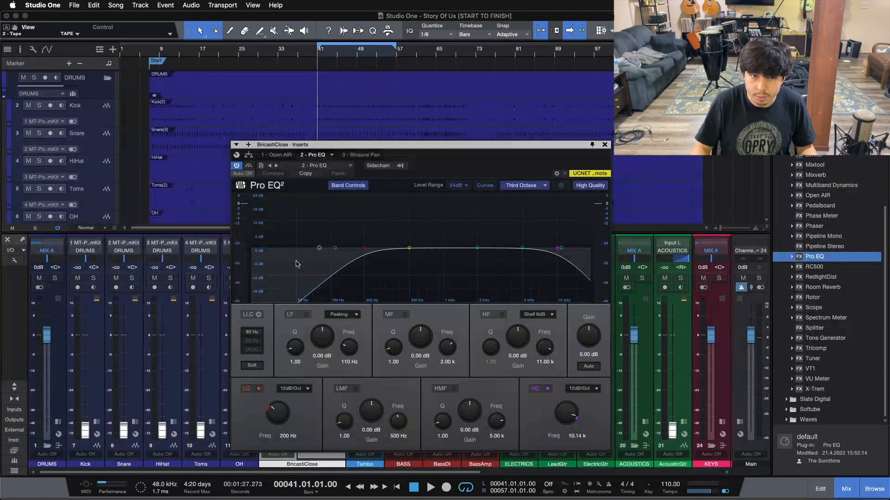
{"action": "left_click", "coordinate": [360, 156]}
{"action": "left_click_drag", "start_coordinate": [390, 151], "coordinate": [462, 302]}
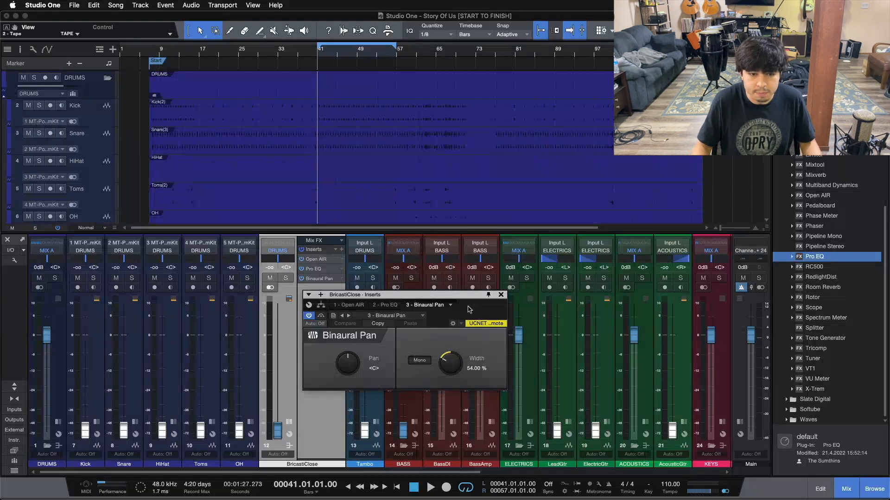
{"action": "left_click", "coordinate": [500, 295]}
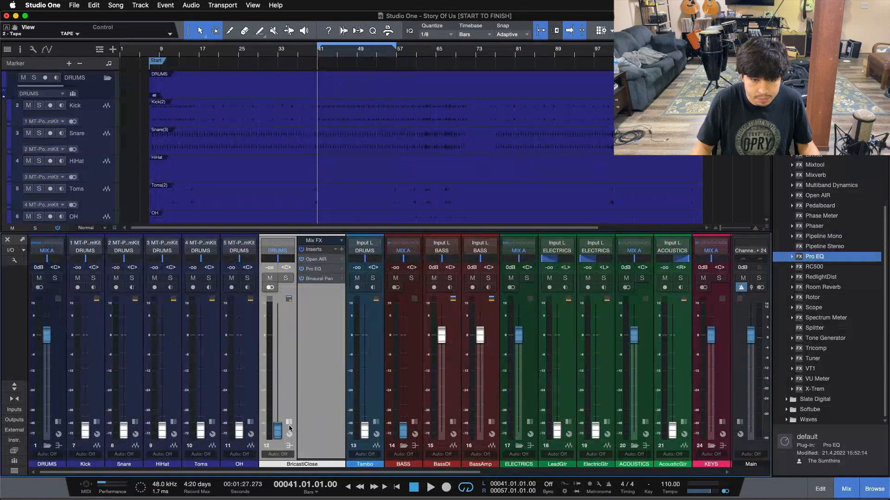
{"action": "left_click", "coordinate": [290, 445]}
Step: Expand the BassDI and BassAmp channels, examine BassDI's Pro EQ low-cut and high-cut filters, and close the plug-in
{"action": "left_click_drag", "start_coordinate": [298, 473], "coordinate": [324, 473]}
{"action": "left_click", "coordinate": [364, 422]}
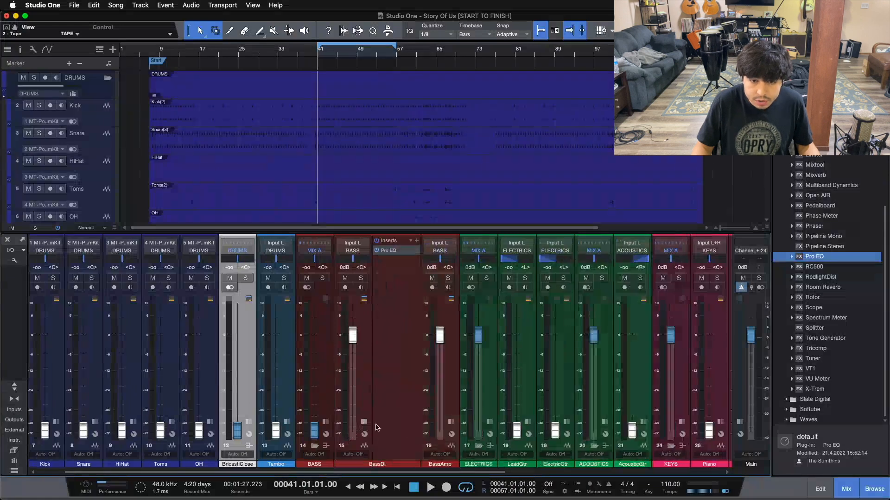
{"action": "left_click", "coordinate": [450, 423]}
{"action": "left_click", "coordinate": [415, 378]}
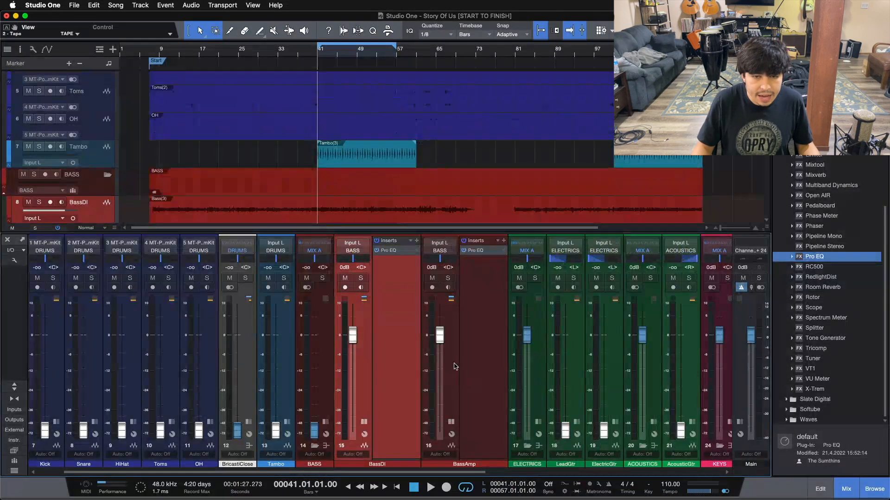
{"action": "left_click", "coordinate": [388, 250]}
{"action": "left_click_drag", "start_coordinate": [609, 206], "coordinate": [425, 170]}
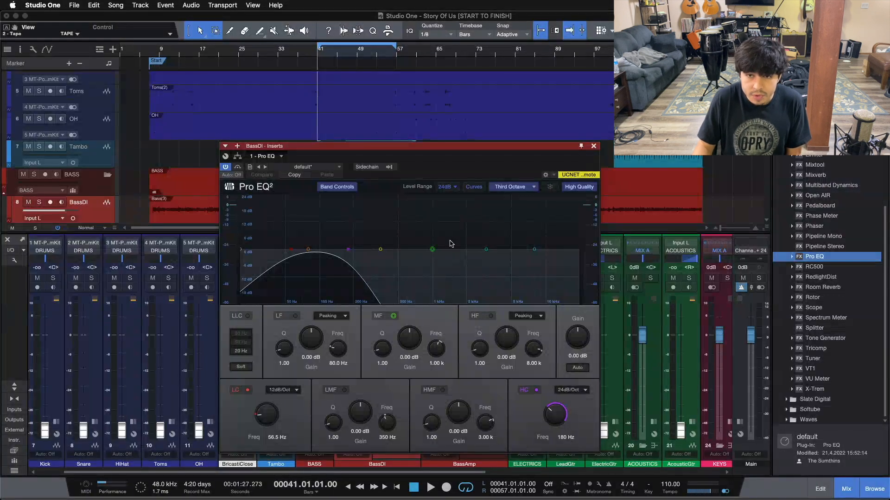
{"action": "left_click", "coordinate": [593, 146]}
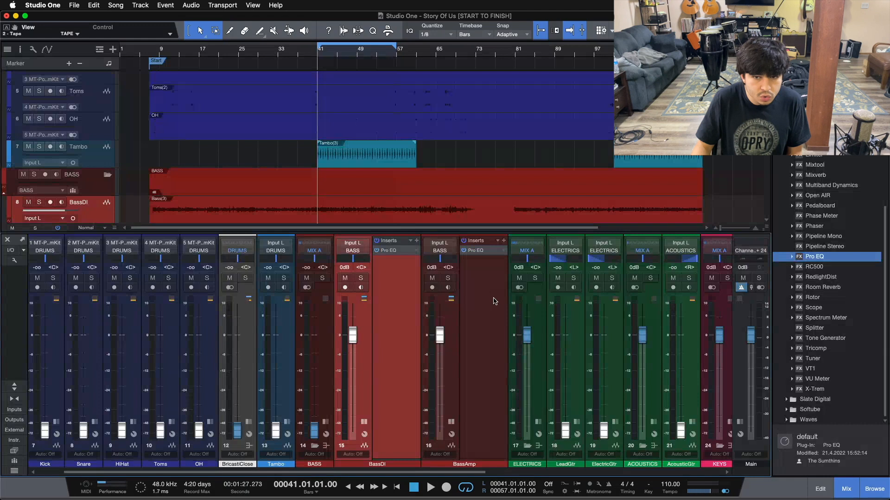
Step: Examine the low-cut filter in BassAmp's Pro EQ, close the plug-in, and collapse both bass channels
{"action": "left_click", "coordinate": [482, 253]}
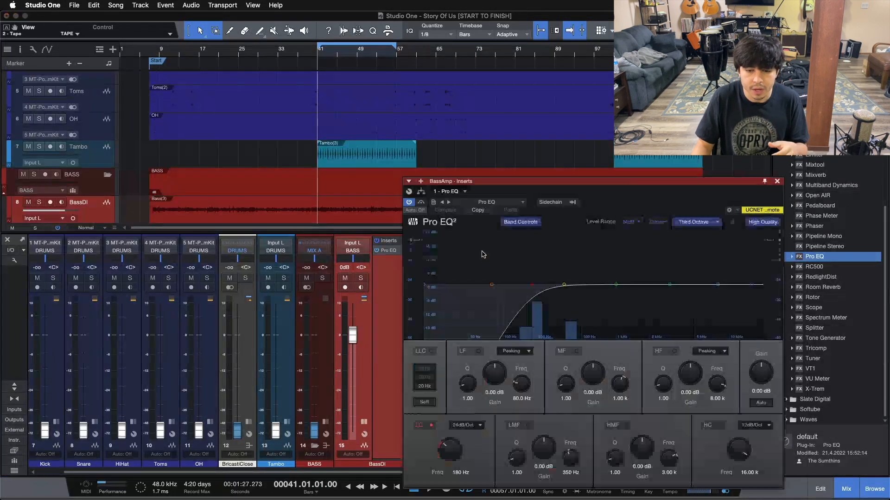
{"action": "left_click_drag", "start_coordinate": [598, 204], "coordinate": [270, 160]}
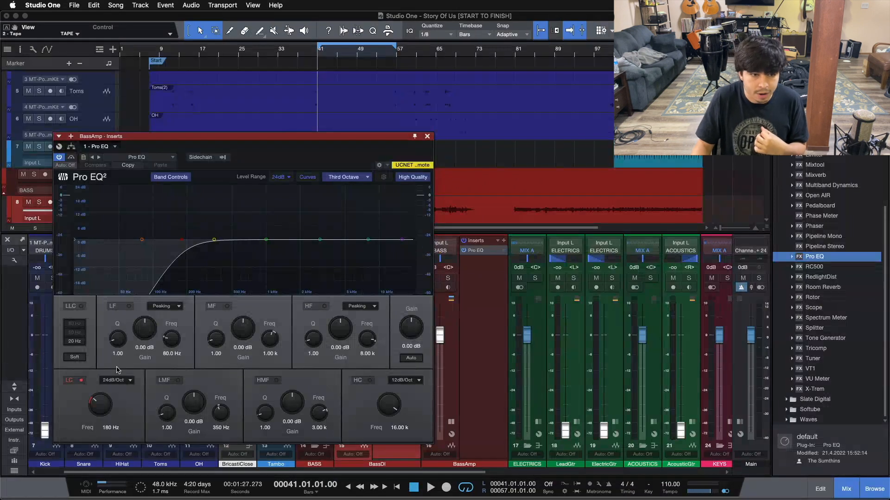
{"action": "left_click", "coordinate": [427, 136]}
{"action": "left_click", "coordinate": [451, 421]}
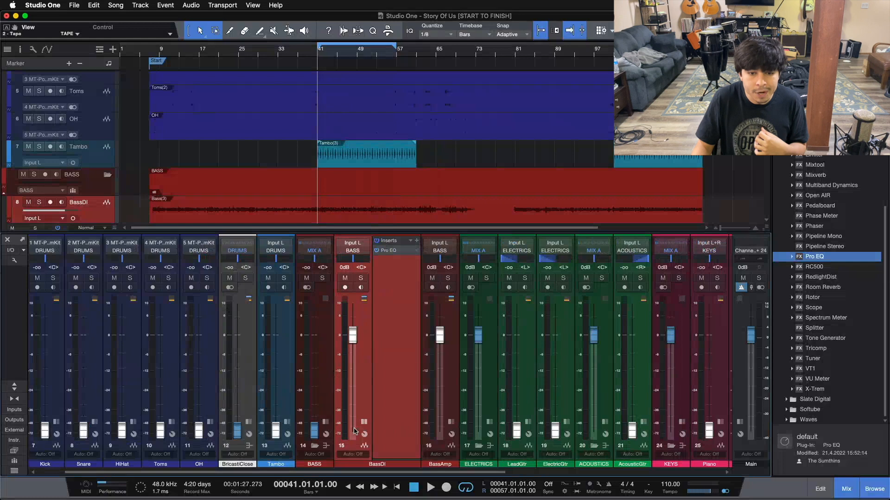
{"action": "left_click", "coordinate": [364, 422]}
Step: Expand the SlapDelay channel and reorder the reverb channels so FlatPlateVerb sits between CLAPlateVerb and MedStudVerb
{"action": "left_click_drag", "start_coordinate": [315, 473], "coordinate": [508, 454]}
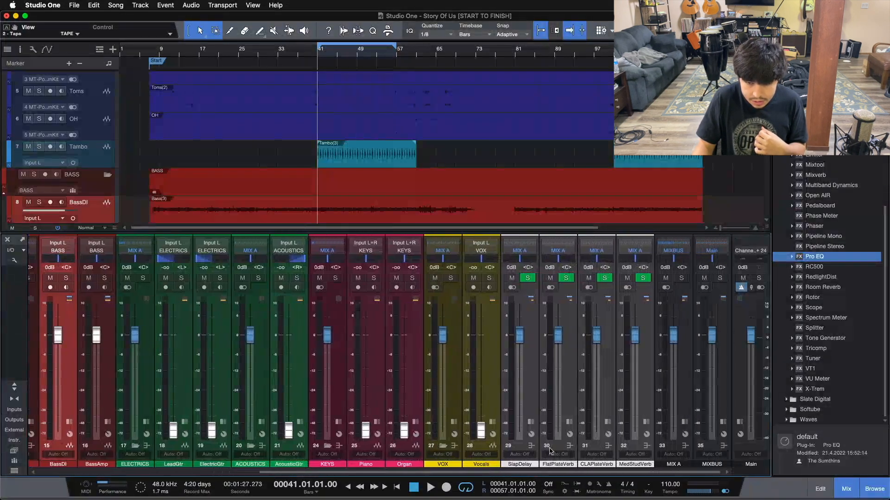
{"action": "left_click", "coordinate": [531, 421]}
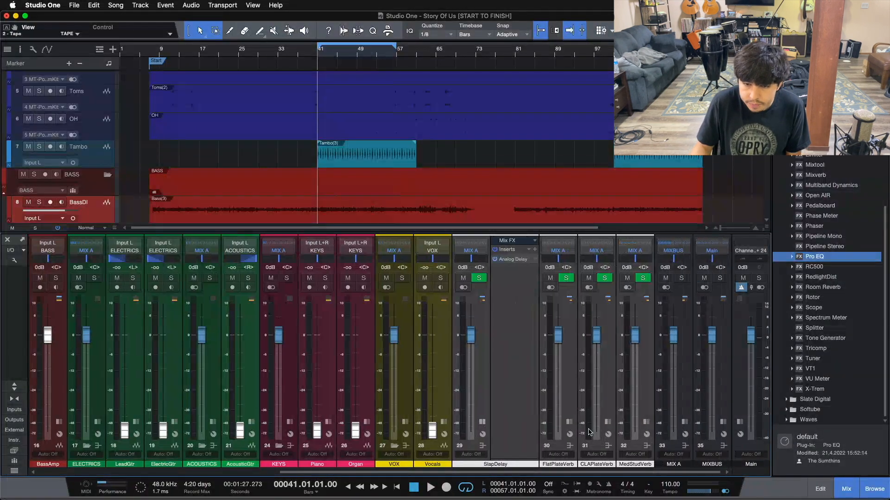
{"action": "left_click_drag", "start_coordinate": [572, 399], "coordinate": [616, 399]}
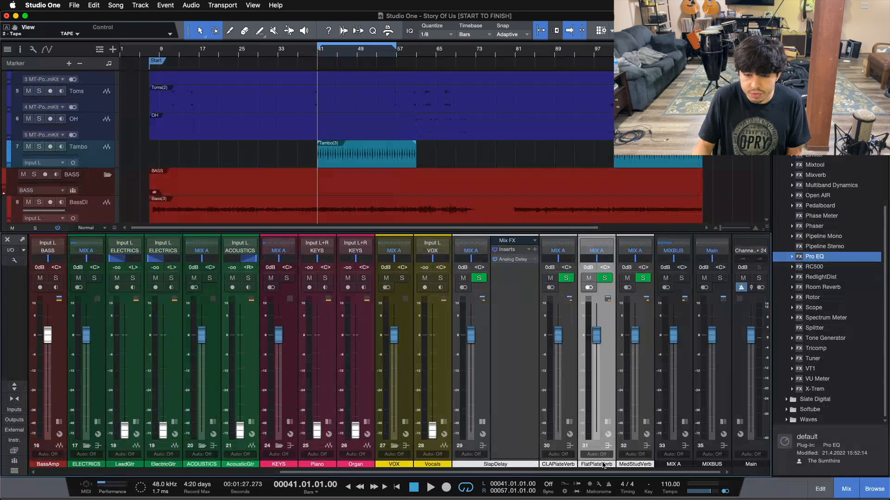
{"action": "left_click", "coordinate": [644, 380]}
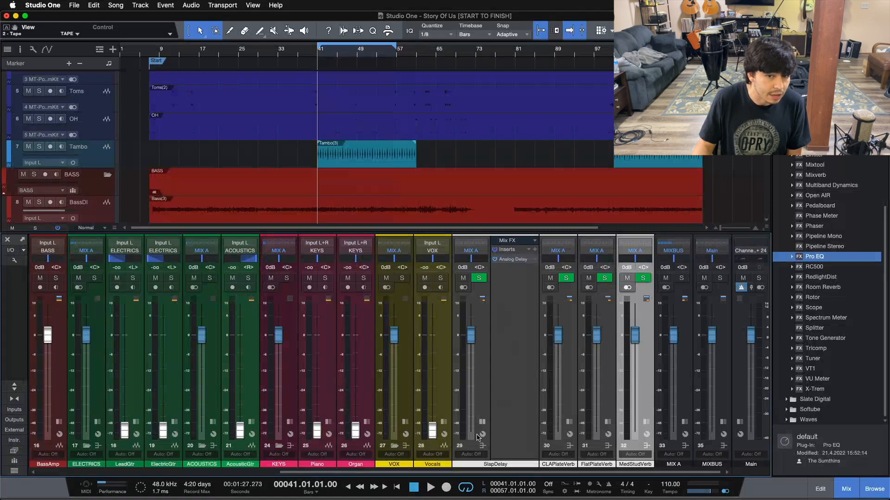
Step: Examine SlapDelay's Analog Delay, try its Drive control and return it to 100%, then close the plug-in and collapse the channel
{"action": "mouse_move", "coordinate": [332, 472]}
{"action": "left_mouse_down"}
{"action": "mouse_move", "coordinate": [168, 453]}
{"action": "mouse_move", "coordinate": [334, 456]}
{"action": "left_mouse_up"}
{"action": "left_click", "coordinate": [505, 260]}
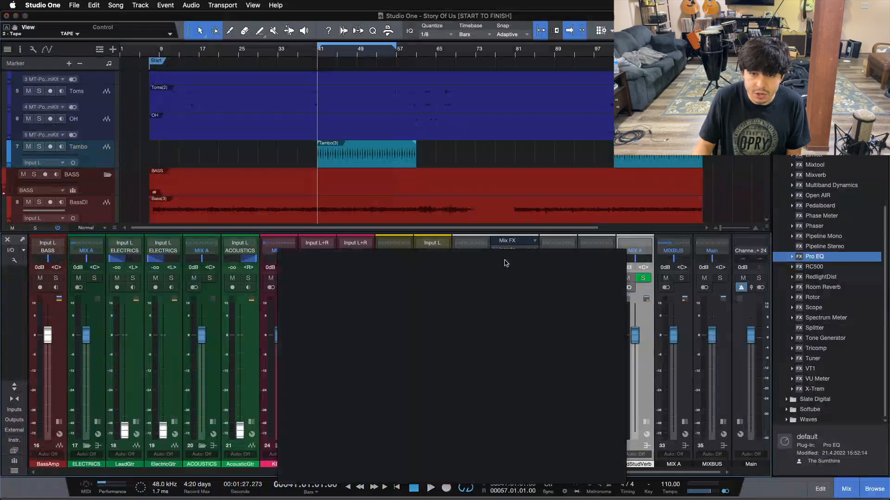
{"action": "left_click_drag", "start_coordinate": [471, 267], "coordinate": [414, 220]}
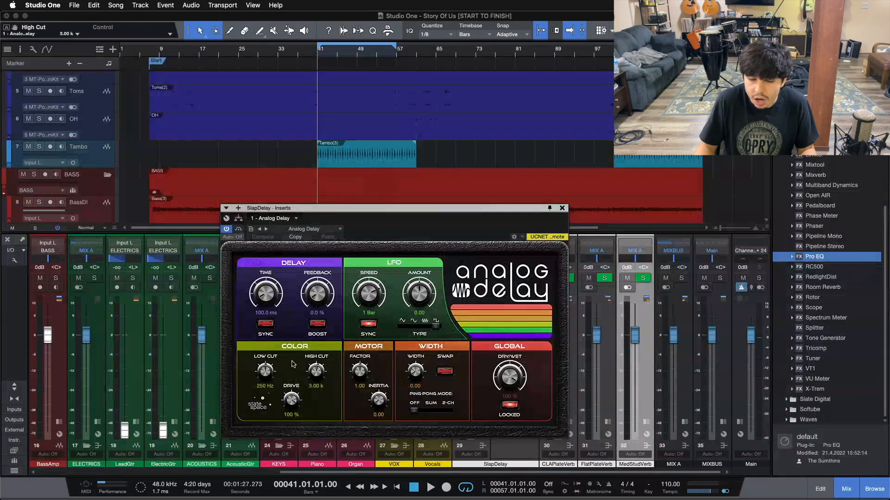
{"action": "left_click_drag", "start_coordinate": [291, 399], "coordinate": [292, 424]}
{"action": "left_click_drag", "start_coordinate": [286, 499], "coordinate": [291, 397]}
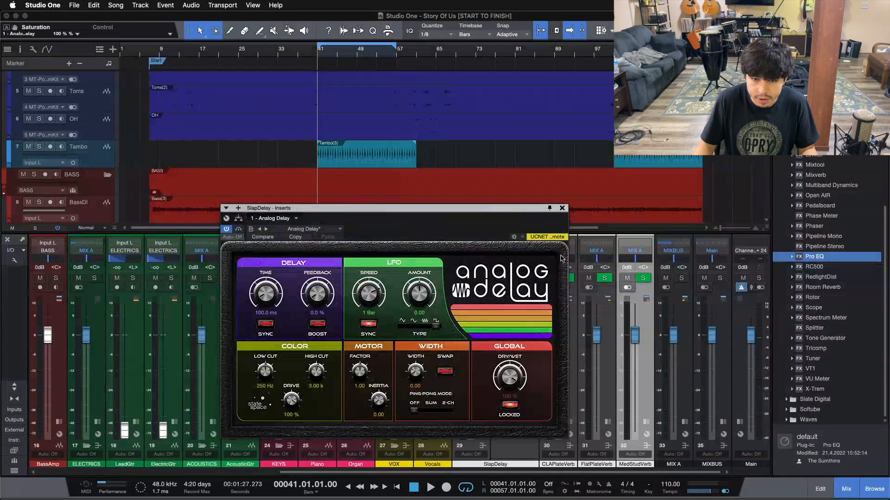
{"action": "left_click", "coordinate": [562, 208]}
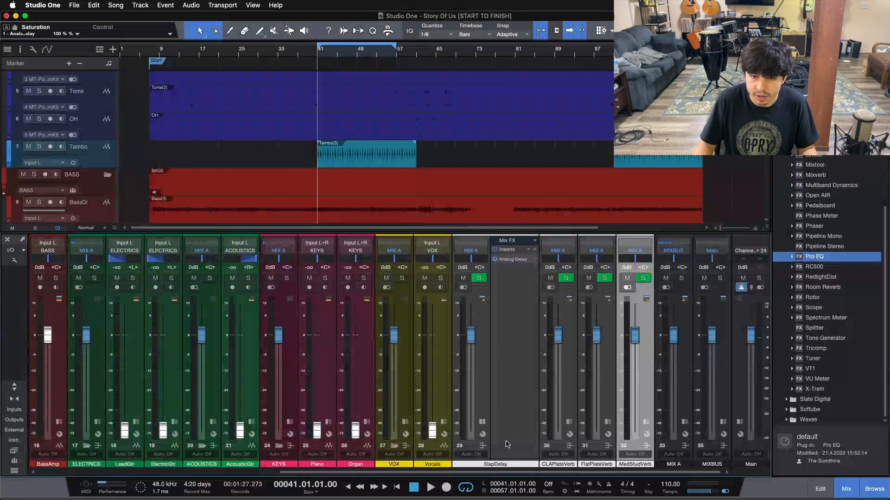
{"action": "left_click", "coordinate": [482, 422]}
Step: Expand the CLAPlateVerb channel, inspect its Room Reverb settings, then close the plug-in and collapse the channel
{"action": "left_click", "coordinate": [569, 421]}
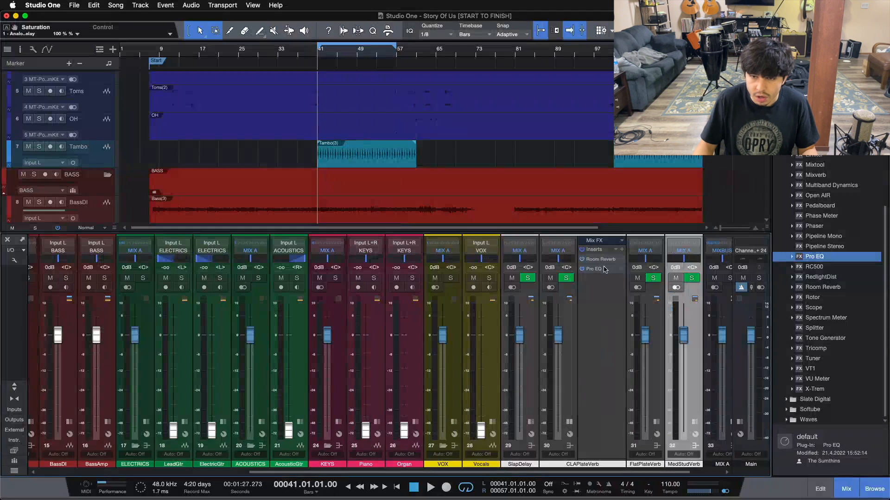
{"action": "left_click", "coordinate": [599, 259]}
{"action": "left_click_drag", "start_coordinate": [349, 242], "coordinate": [307, 220]}
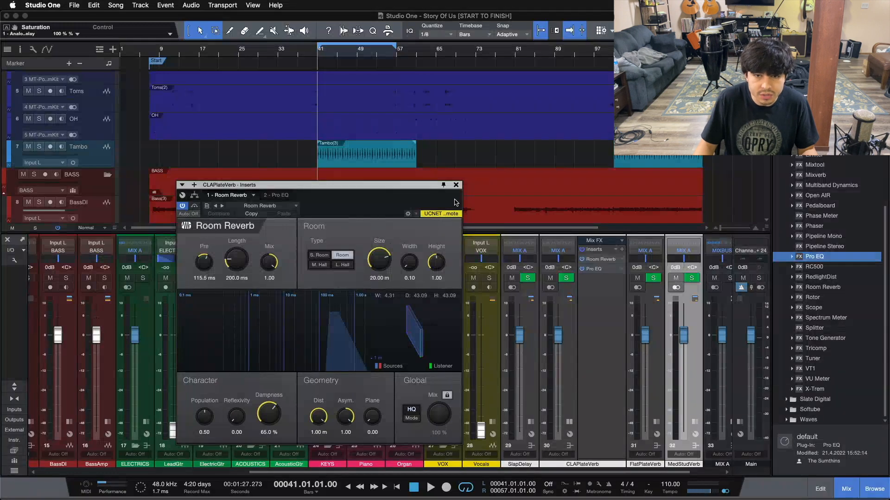
{"action": "left_click", "coordinate": [456, 185]}
{"action": "left_click", "coordinate": [570, 423]}
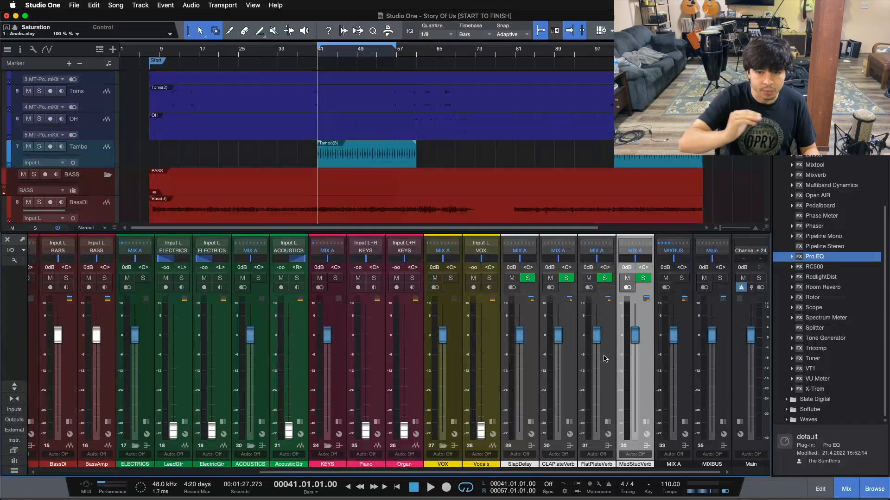
Step: Expand the FlatPlateVerb channel, check its Room Reverb settings, then close the plug-in and collapse the channel
{"action": "left_click", "coordinate": [609, 389]}
{"action": "left_click", "coordinate": [608, 422]}
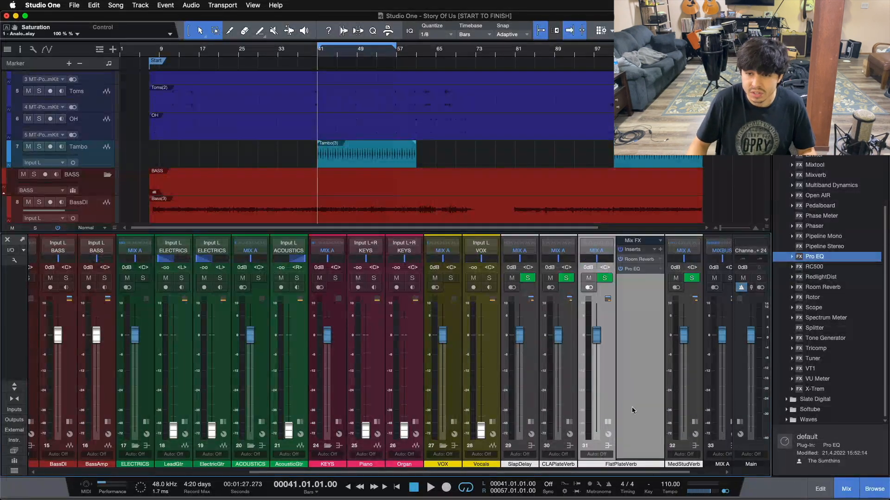
{"action": "left_click", "coordinate": [650, 265]}
{"action": "left_click_drag", "start_coordinate": [361, 207], "coordinate": [404, 217]}
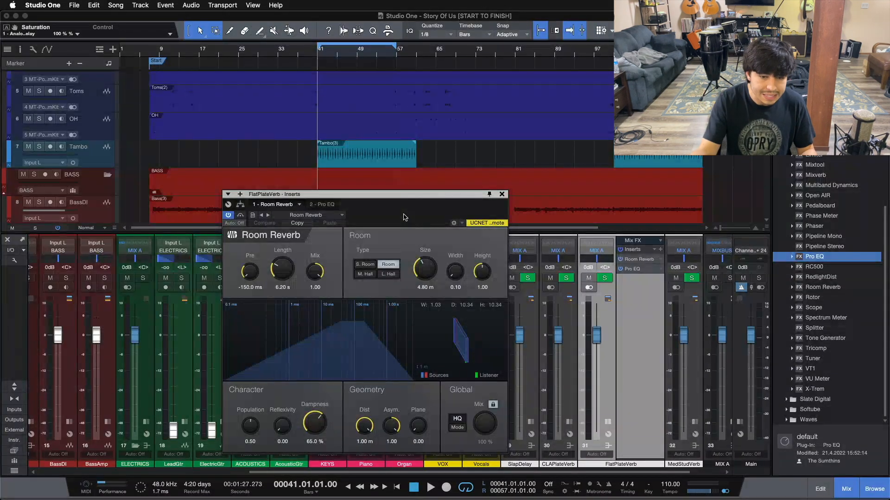
{"action": "left_click", "coordinate": [502, 195]}
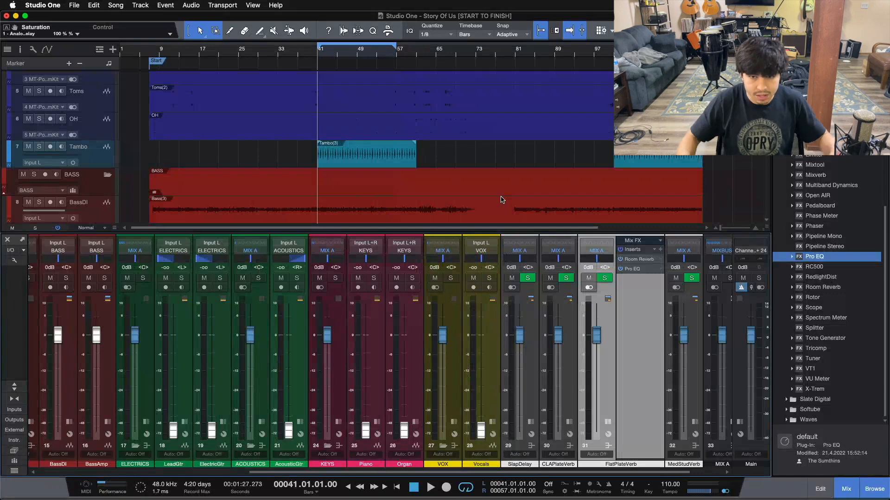
{"action": "left_click", "coordinate": [608, 422]}
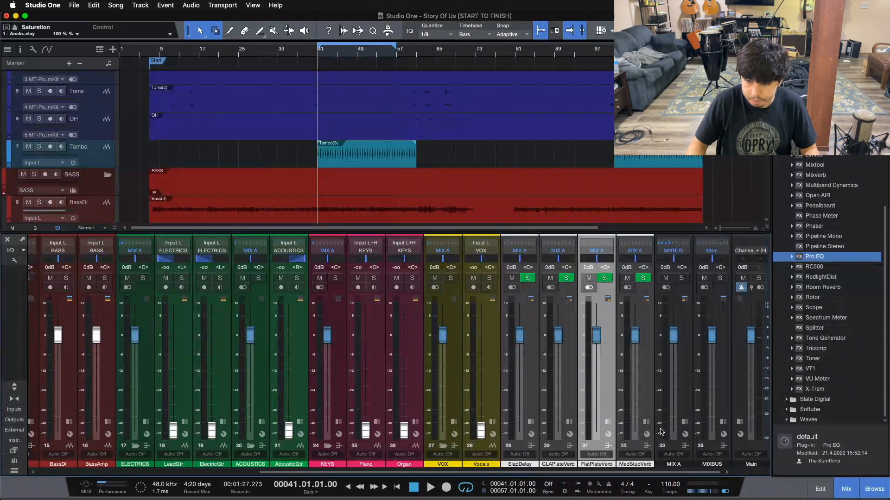
Step: Expand MedStudVerb, view its Room Reverb settings and preset list without choosing a preset, and open its Pro EQ to inspect the low cut
{"action": "left_click", "coordinate": [647, 421]}
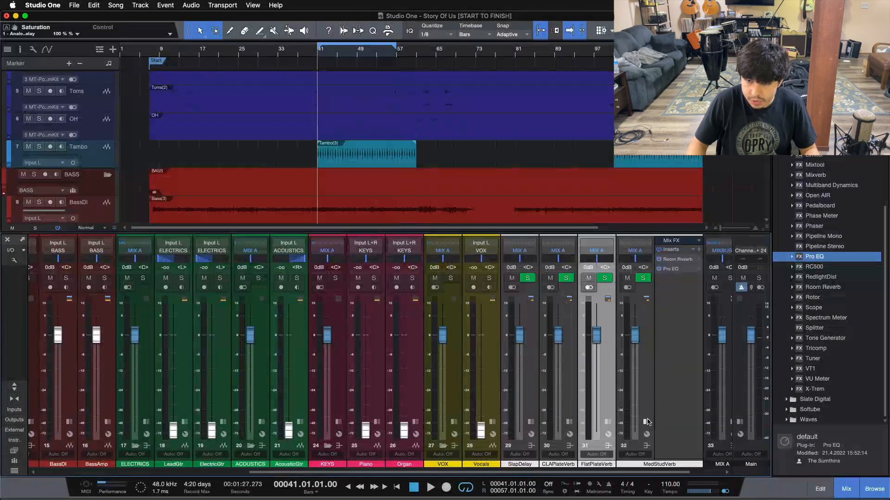
{"action": "left_click", "coordinate": [677, 260]}
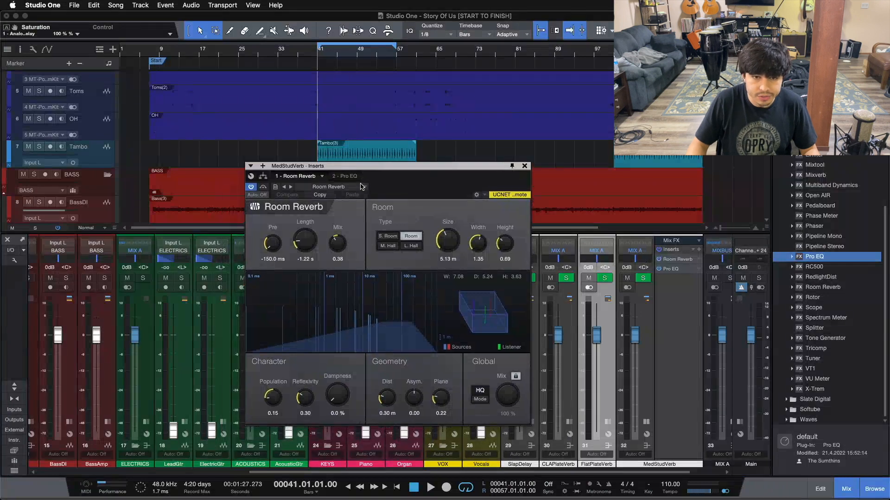
{"action": "left_click", "coordinate": [362, 187]}
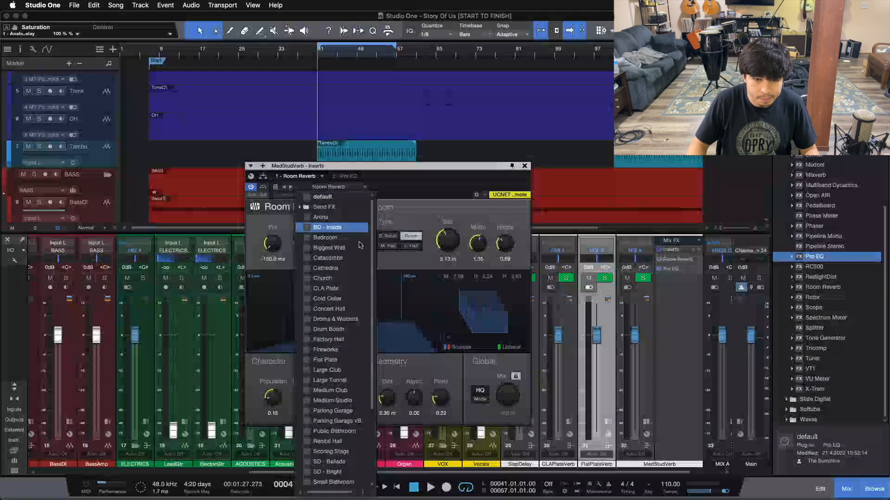
{"action": "left_click", "coordinate": [425, 203]}
{"action": "left_click", "coordinate": [524, 165]}
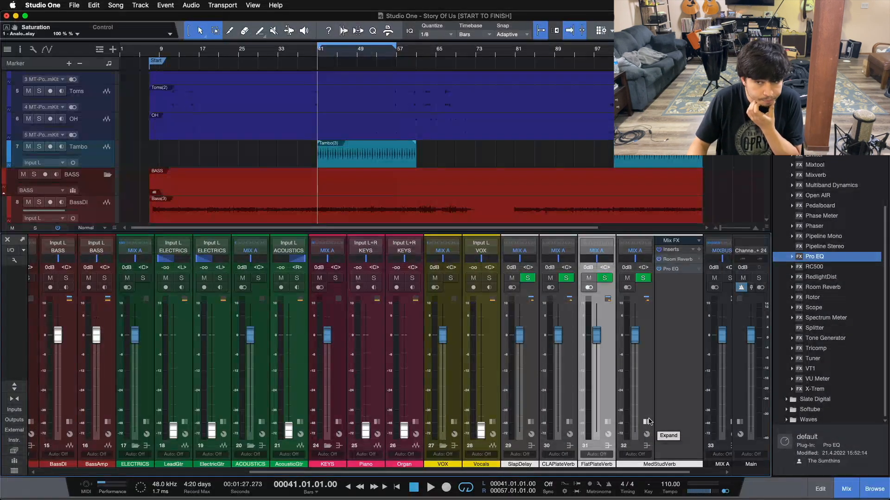
{"action": "left_click", "coordinate": [670, 269]}
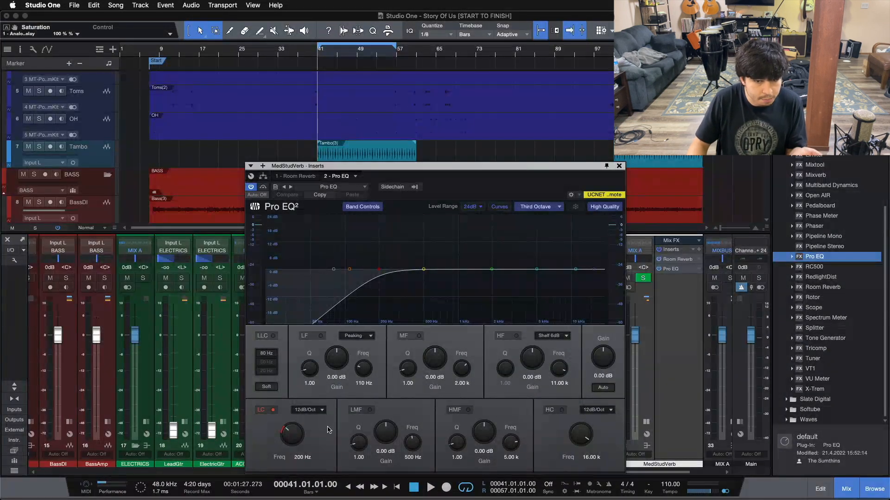
Step: Close the MedStudVerb Pro EQ, collapse the channel, and look back over the instrument and drum channels in the mixer
{"action": "left_click", "coordinate": [619, 166]}
{"action": "left_click", "coordinate": [646, 421]}
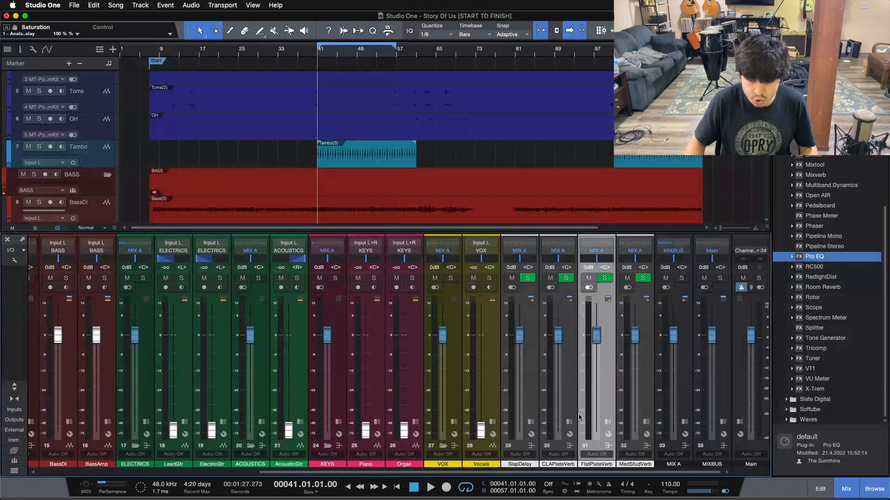
{"action": "left_click_drag", "start_coordinate": [554, 473], "coordinate": [401, 474]}
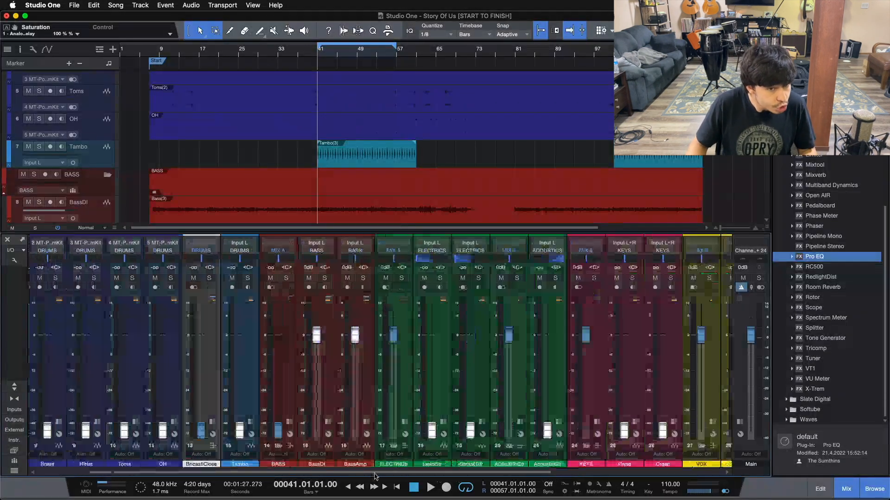
Step: Hide the mixer and temporarily magnify the waveforms in the arrangement to inspect the recorded tracks from vocals up to drums
{"action": "key", "text": "F3"}
{"action": "scroll", "coordinate": [308, 341], "scroll_direction": "down", "scroll_amount": 5}
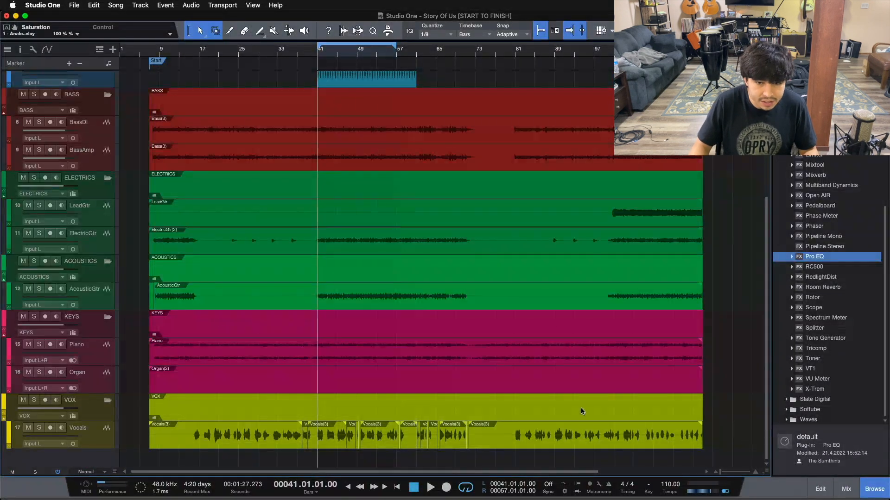
{"action": "left_click_drag", "start_coordinate": [764, 465], "coordinate": [763, 452]}
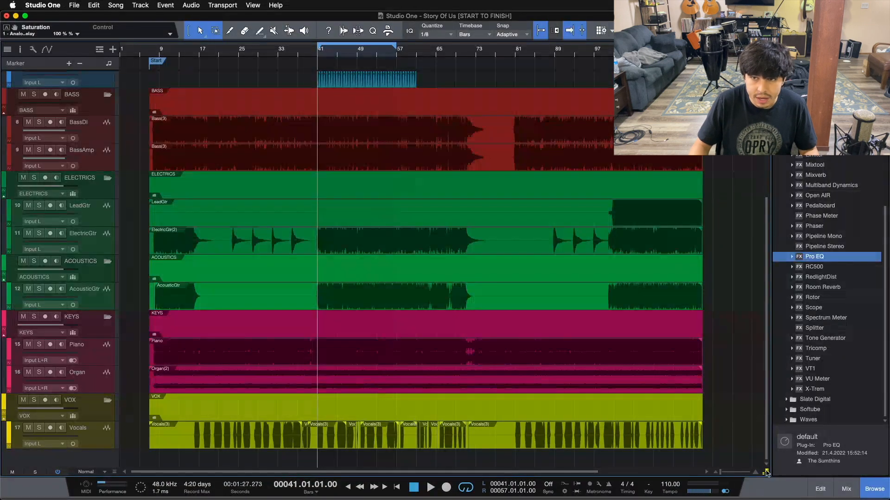
{"action": "scroll", "coordinate": [741, 427], "scroll_direction": "up", "scroll_amount": 3}
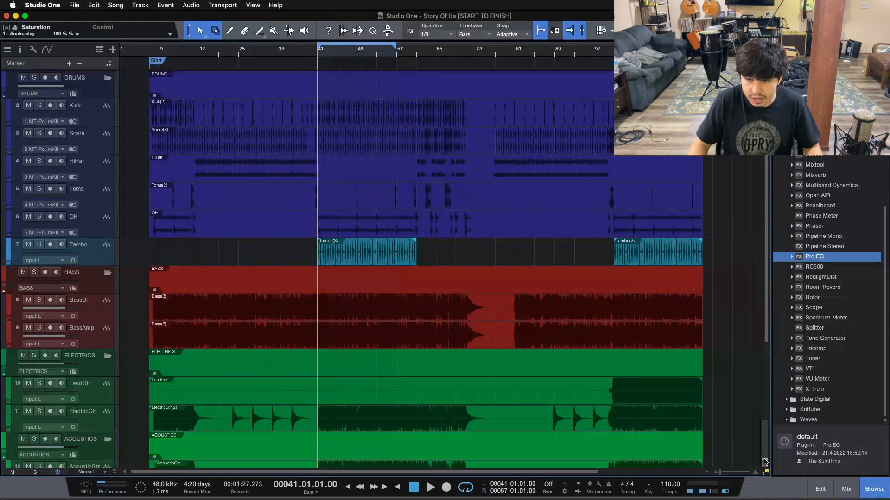
Step: Reopen the mixer, look across its channels through to the effect and mix buses, and hide it again to view the arrangement
{"action": "key", "text": "F3"}
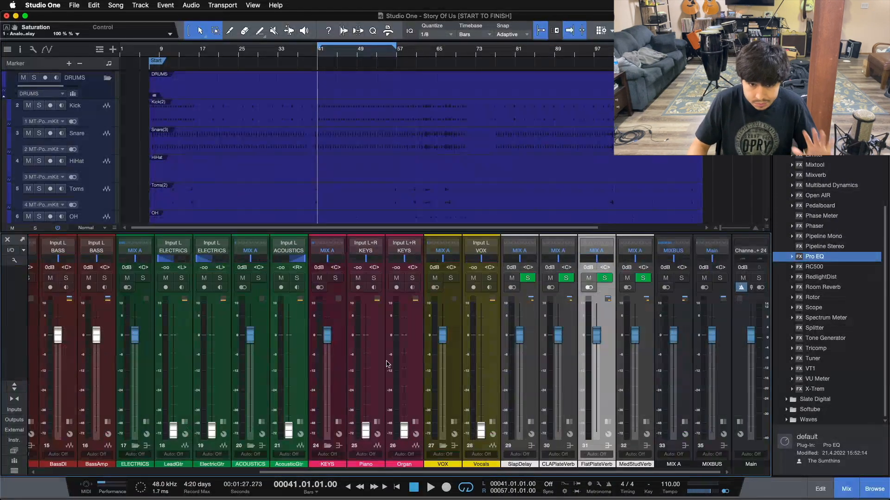
{"action": "left_click_drag", "start_coordinate": [335, 473], "coordinate": [600, 476]}
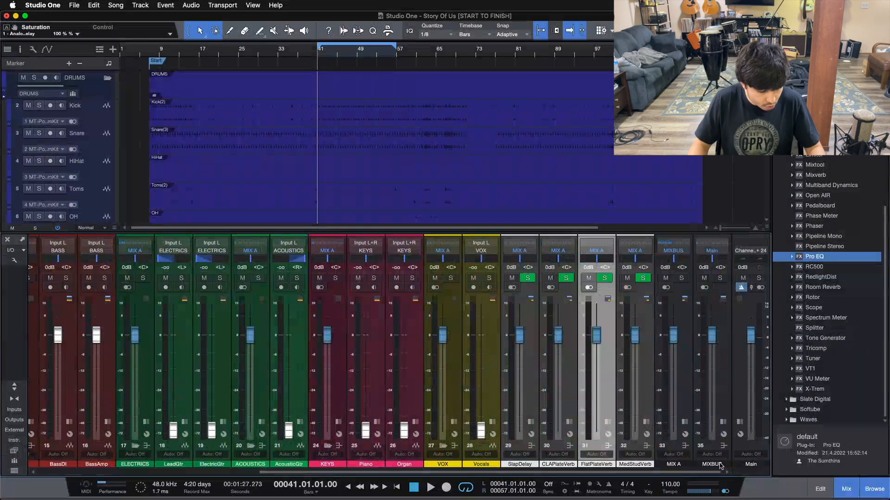
{"action": "key", "text": "F3"}
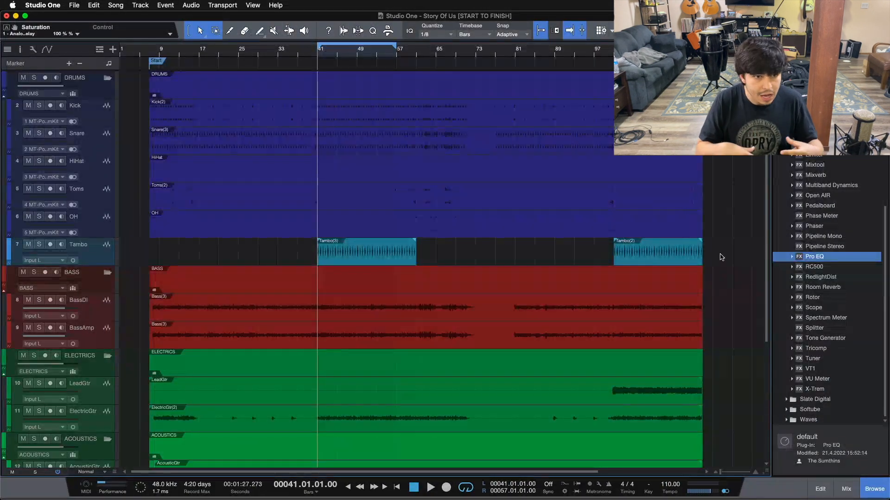